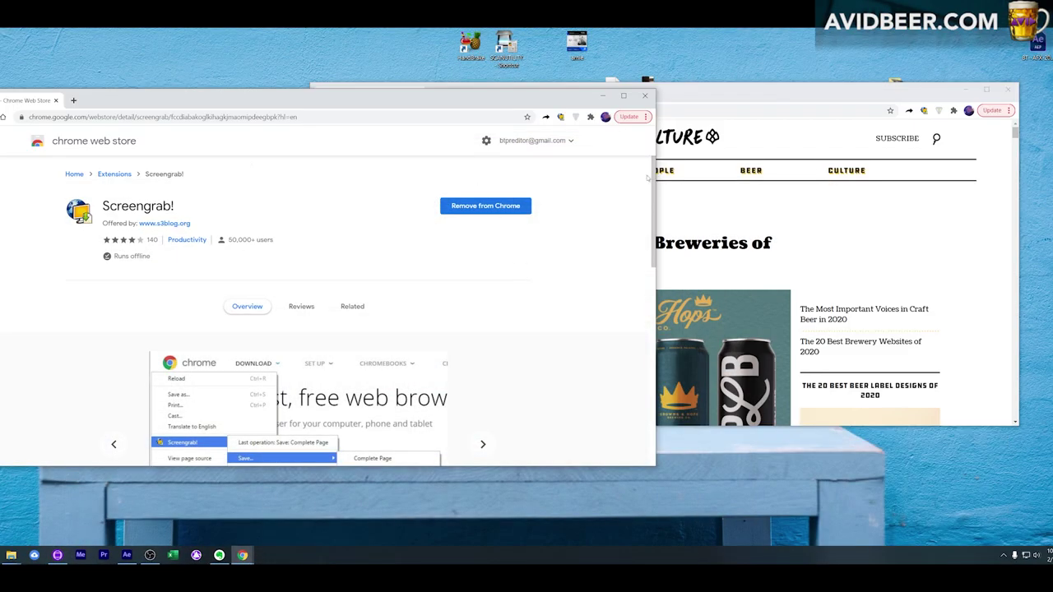
- Arrange the two browser windows to examine the Hop Culture brewery article and the Screengrab! extension page
drag(604, 103, 562, 106)
drag(709, 90, 742, 74)
scroll(676, 222, down, 3)
scroll(625, 218, up, 3)
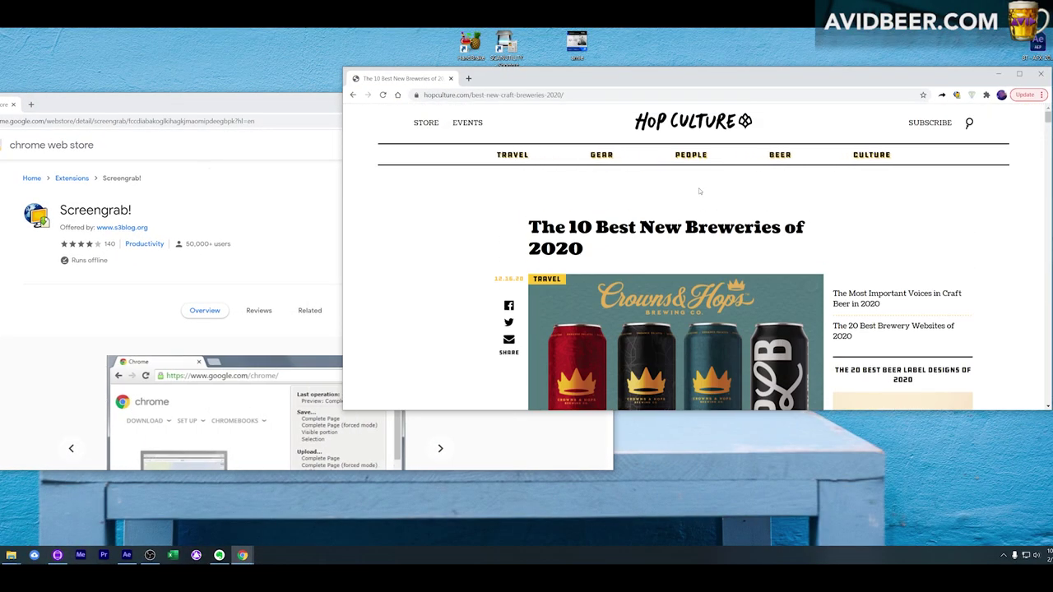
drag(309, 98, 283, 106)
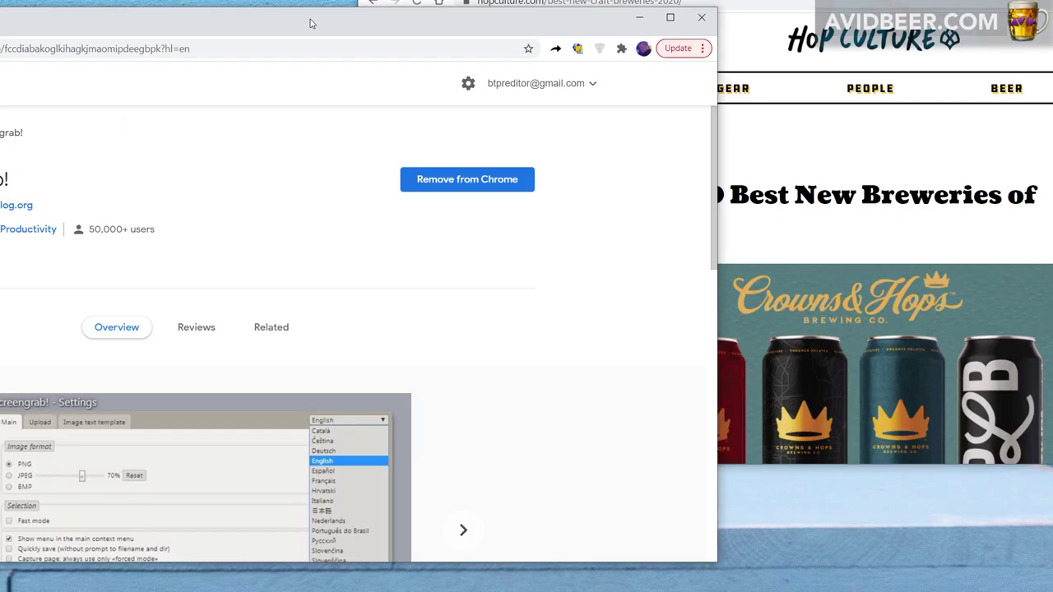
drag(320, 27, 540, 27)
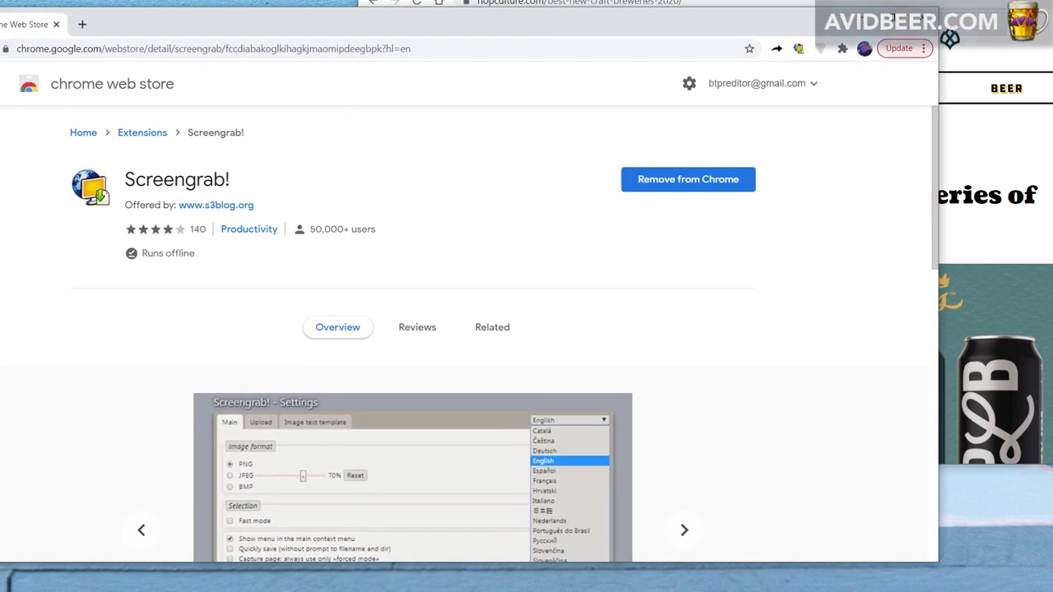
mouse_move(411, 6)
mouse_down()
mouse_move(397, 7)
mouse_move(413, 0)
mouse_up()
drag(319, 17, 321, 17)
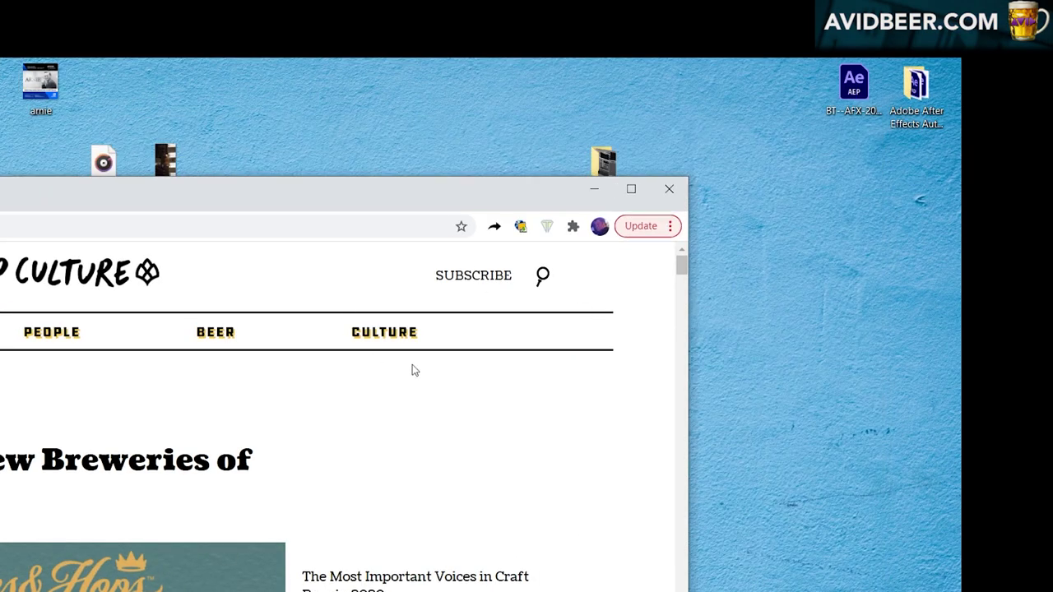
- Capture the complete Hop Culture article page with Screengrab! and save it to the Desktop as a PNG named Top10Breweries--SCREENGRAB
click(521, 227)
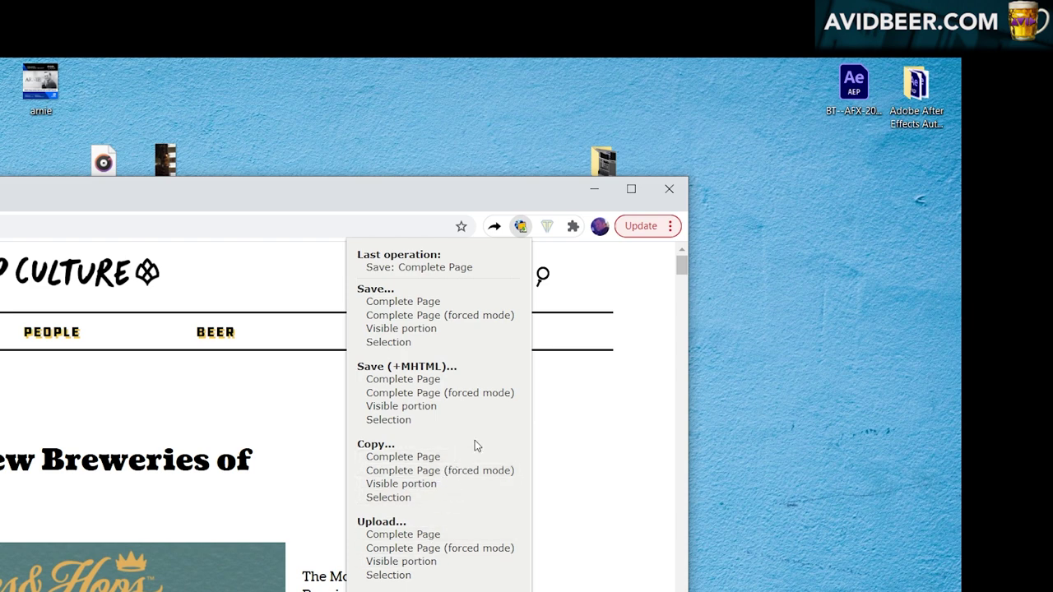
click(438, 303)
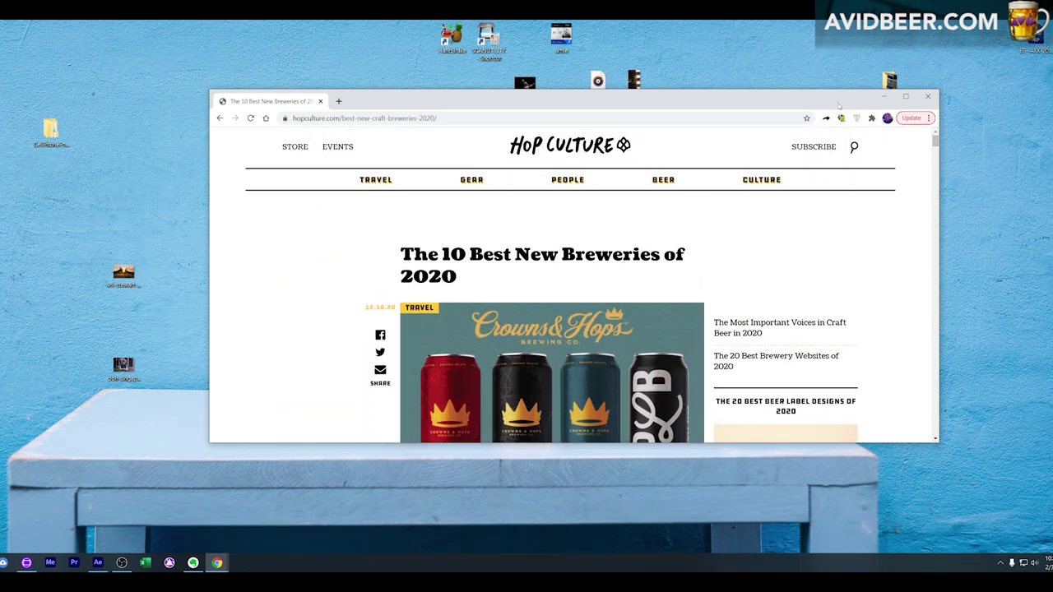
click(842, 119)
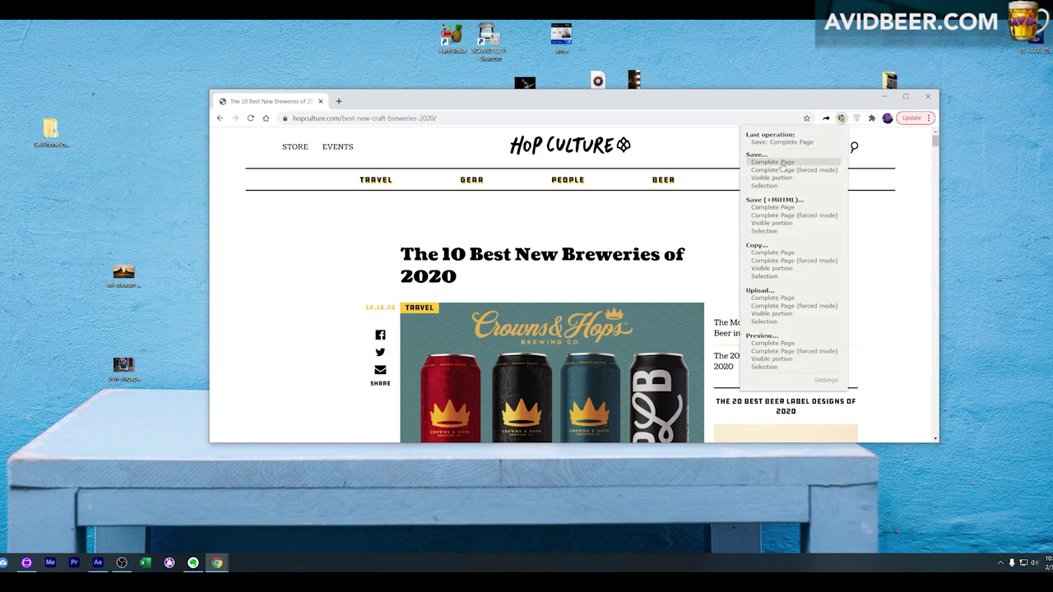
click(783, 163)
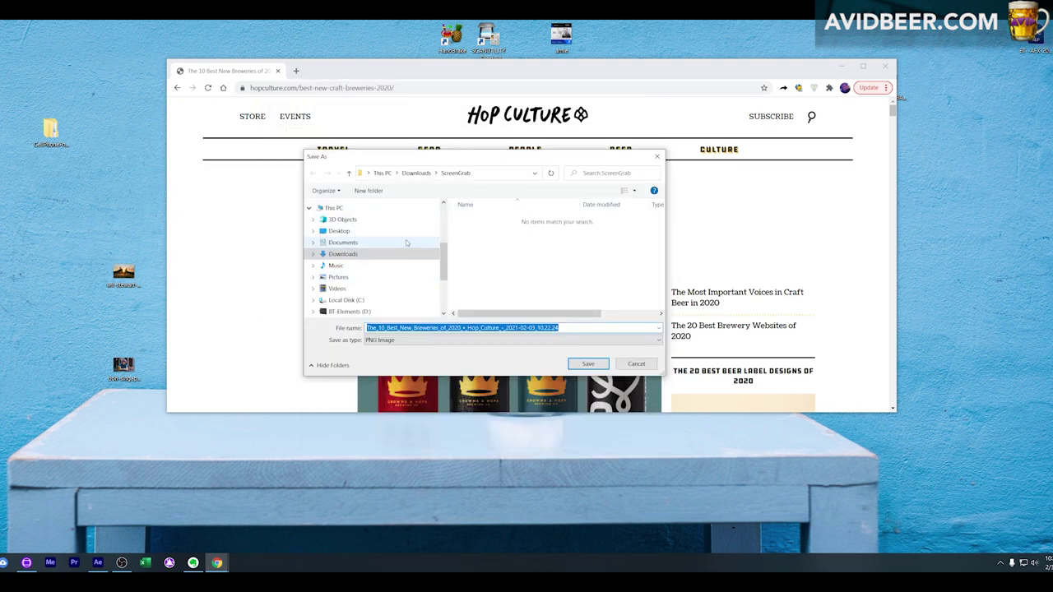
click(378, 231)
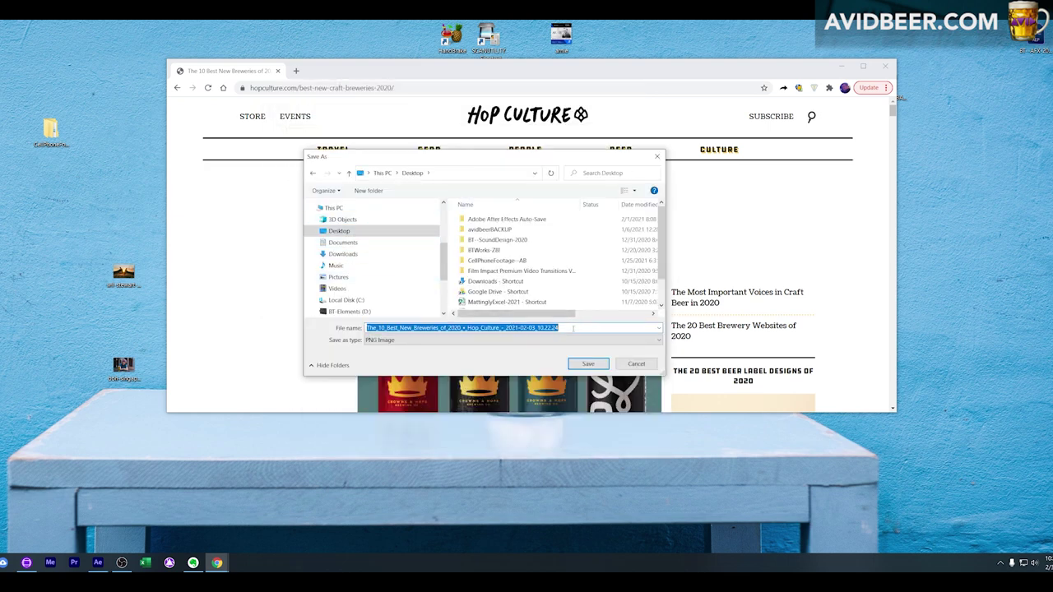
text(Top10Breweries--SCREENGRAB)
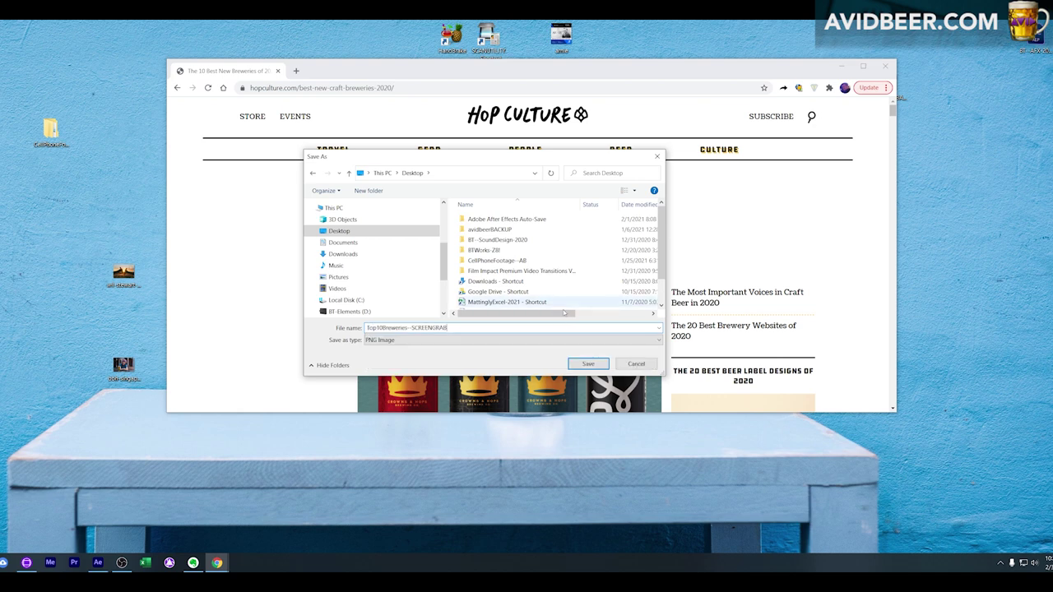
click(603, 364)
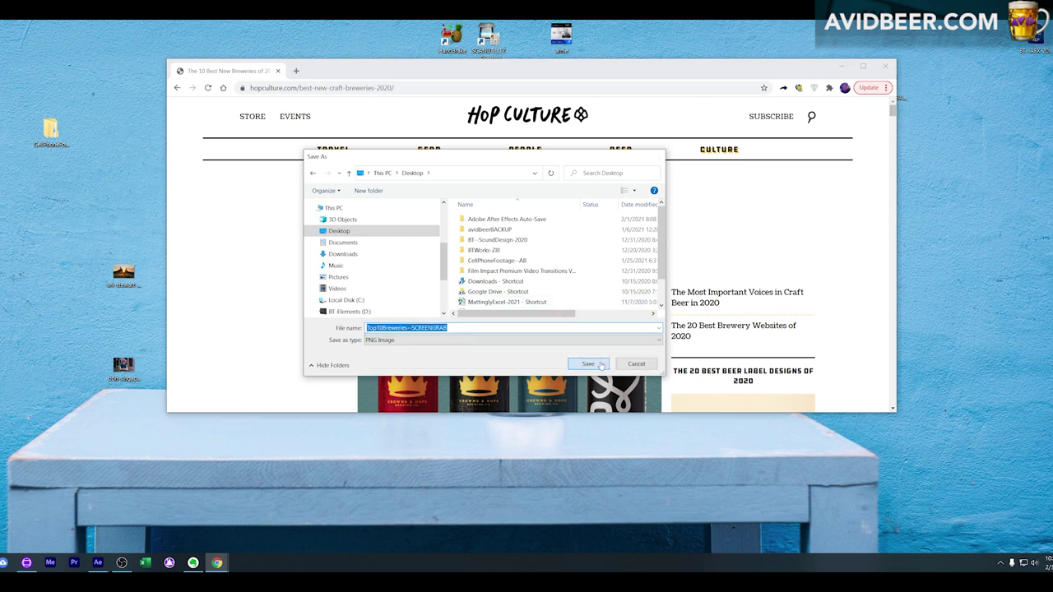
- Switch to After Effects, bring in the brewery article screengrab PNG, and reposition its layer within Comp 1
click(97, 562)
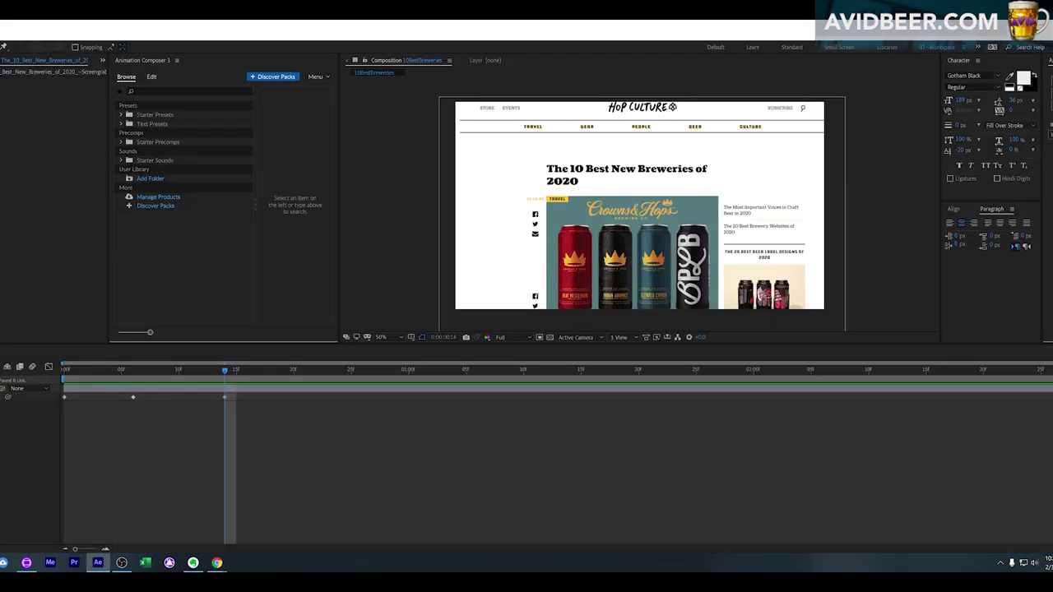
key(ctrl+i)
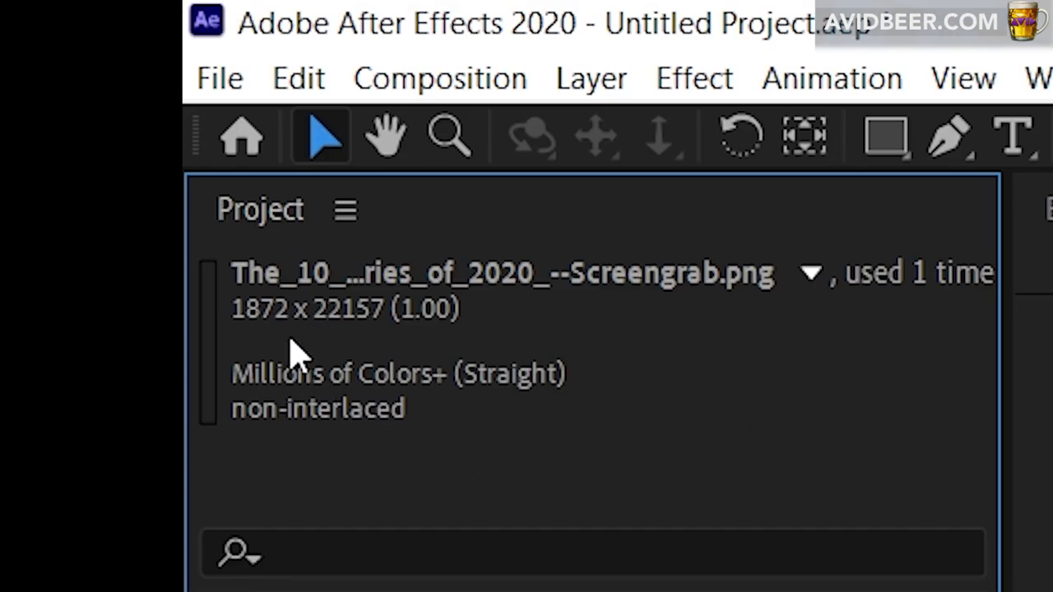
key(alt+backslash)
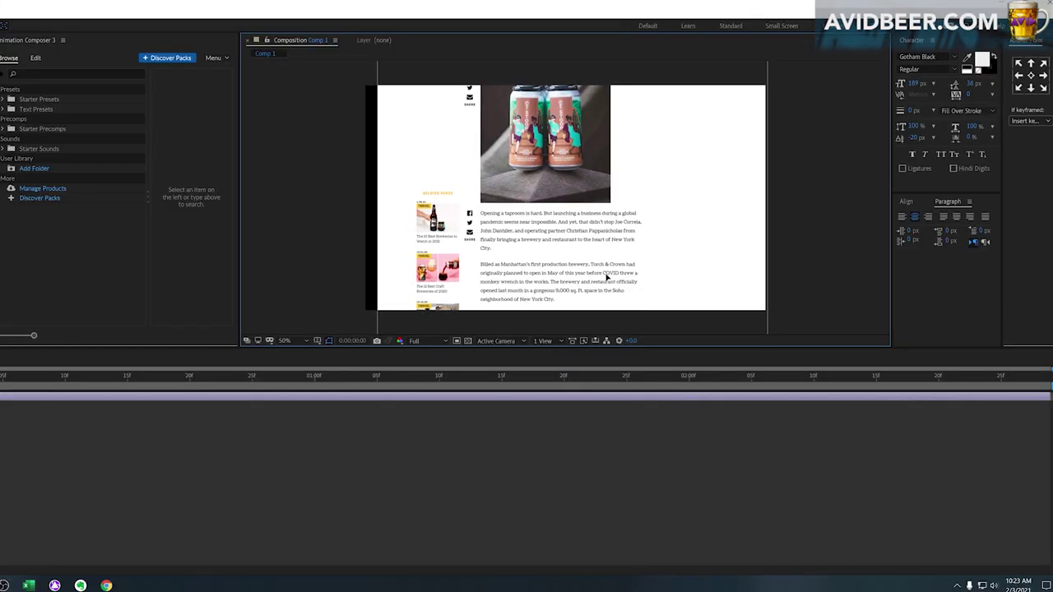
drag(605, 273, 605, 281)
drag(597, 182, 588, 275)
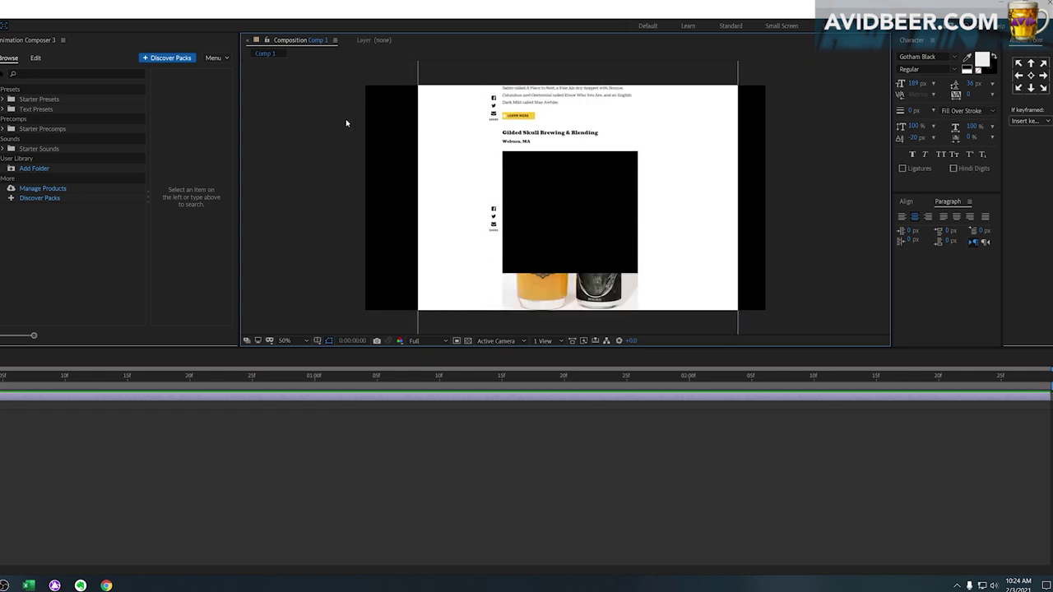
drag(614, 176, 599, 294)
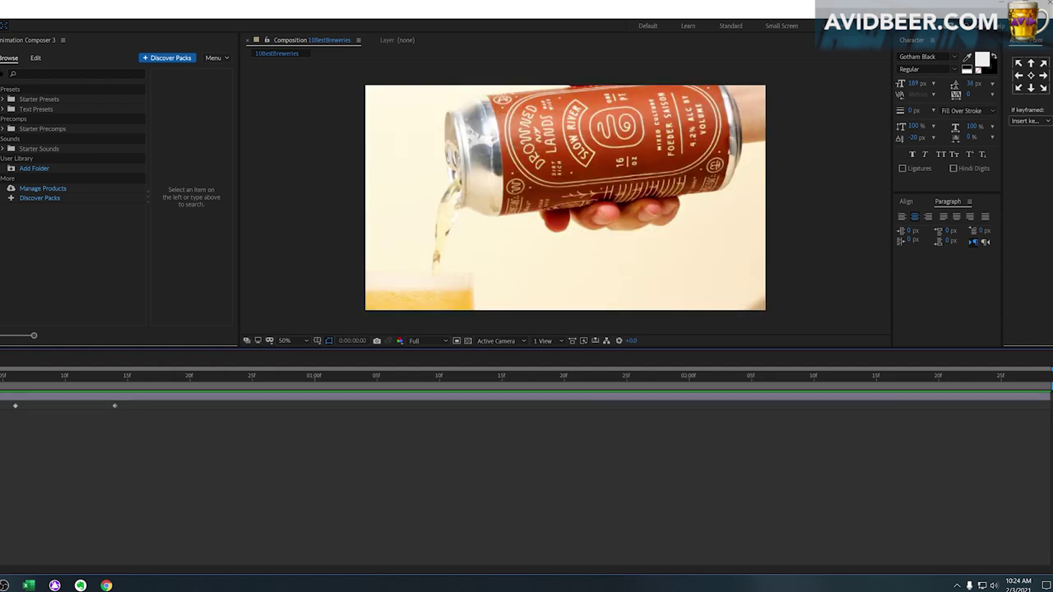
- Preview the keyframed scroll animation of the article in the 10BestBreweries composition
click(14, 378)
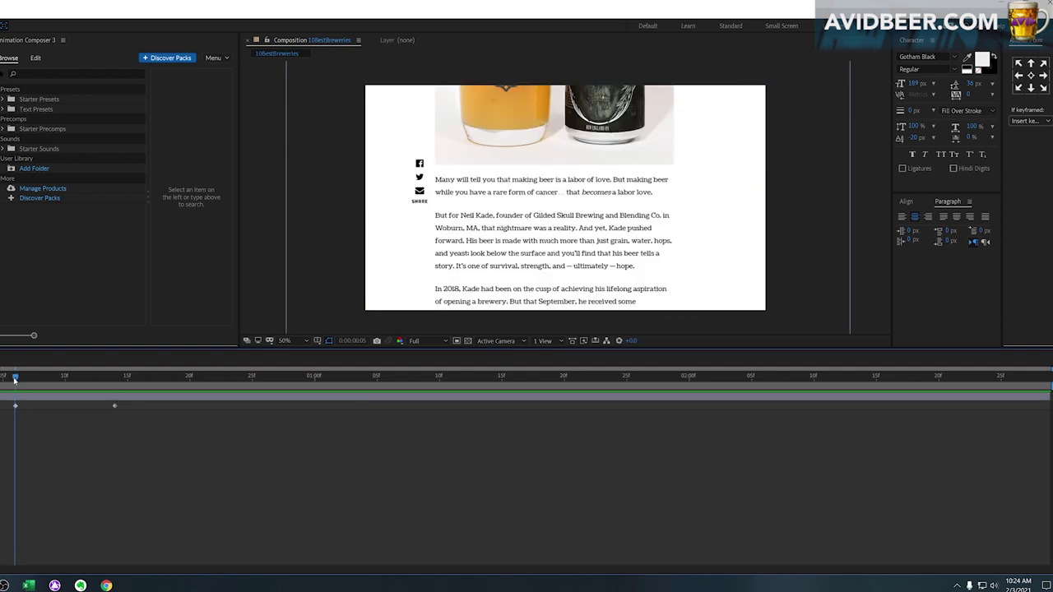
drag(14, 378, 140, 377)
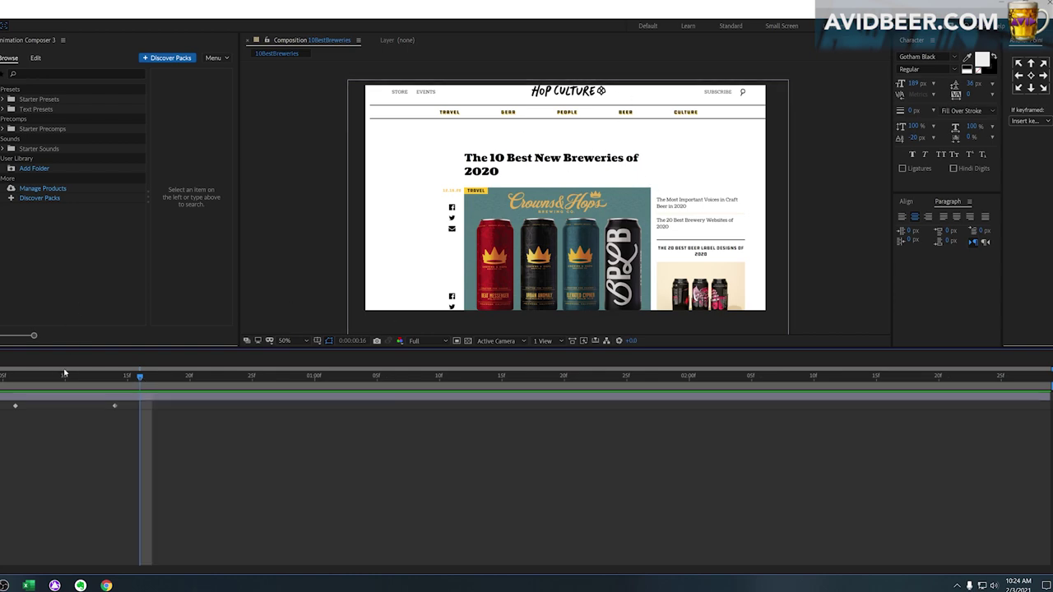
drag(54, 376, 0, 378)
key(space)
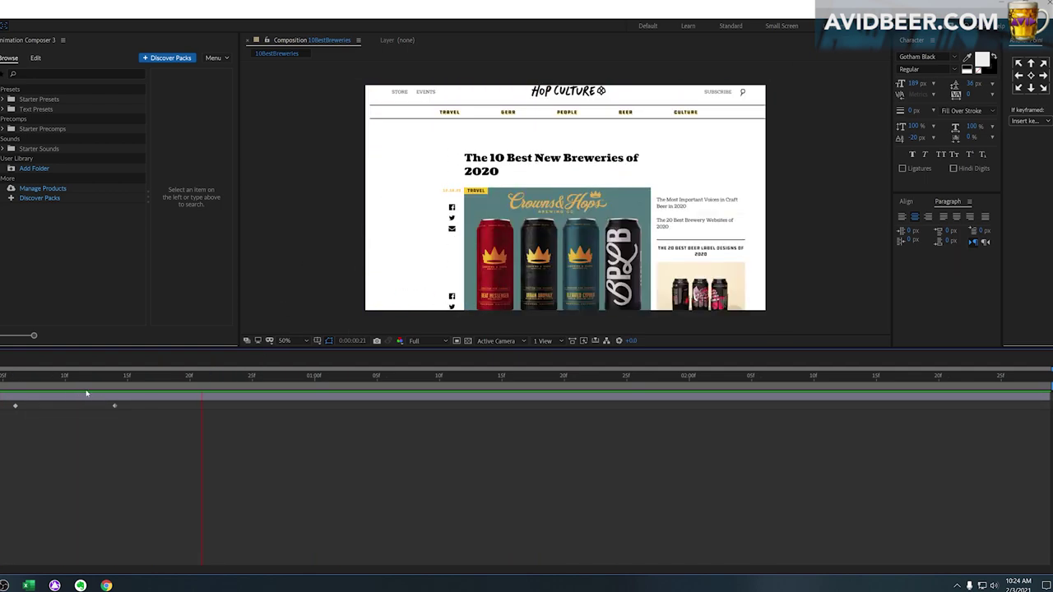
click(139, 378)
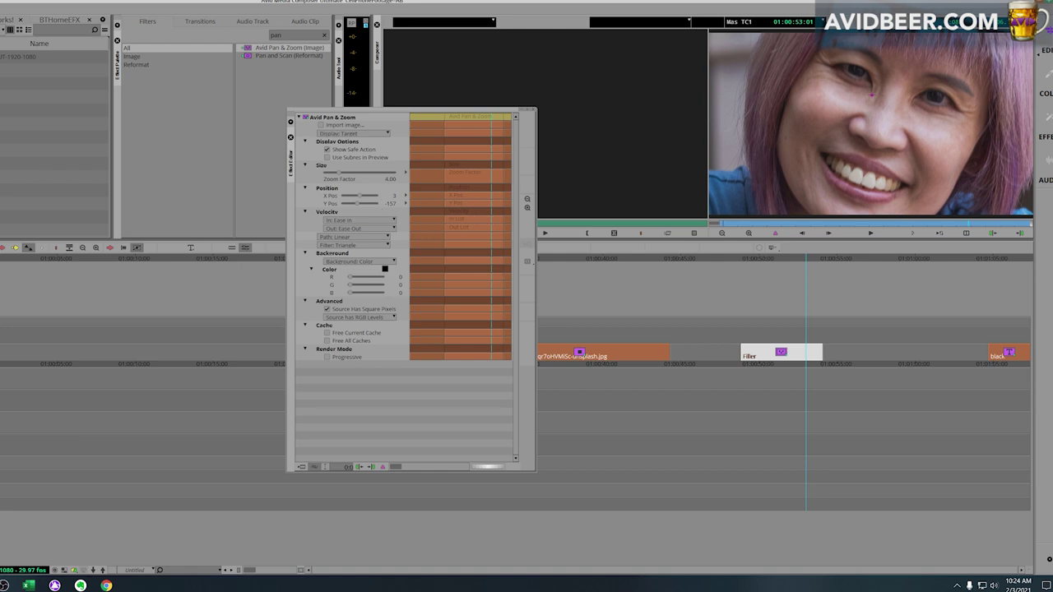
- Switch to Avid Media Composer and try to import the Top10Breweries--SCREENGRAB PNG from the Desktop through the Source Browser
key(ctrl+i)
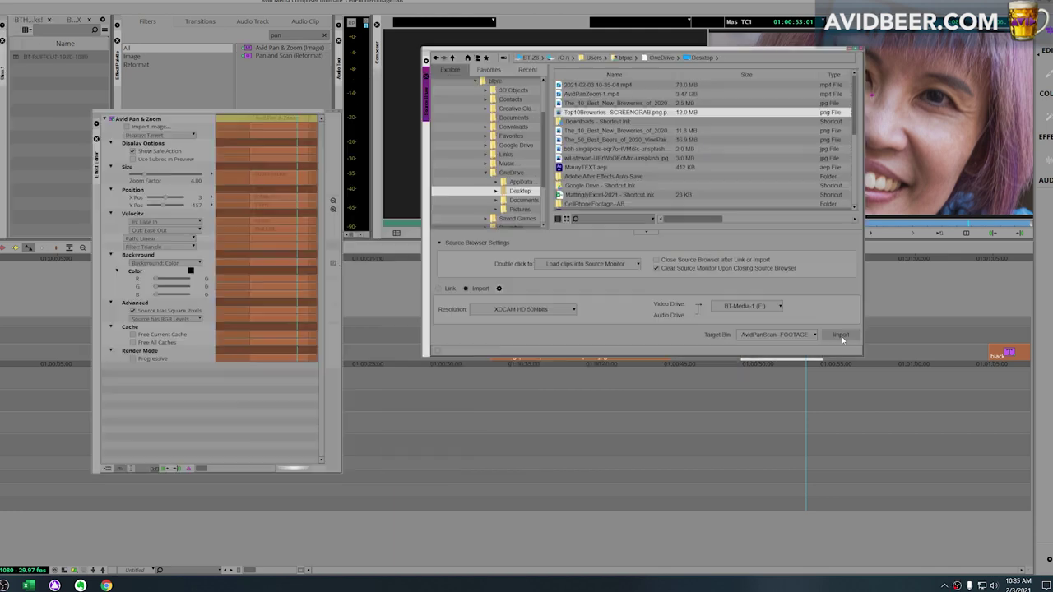
click(840, 335)
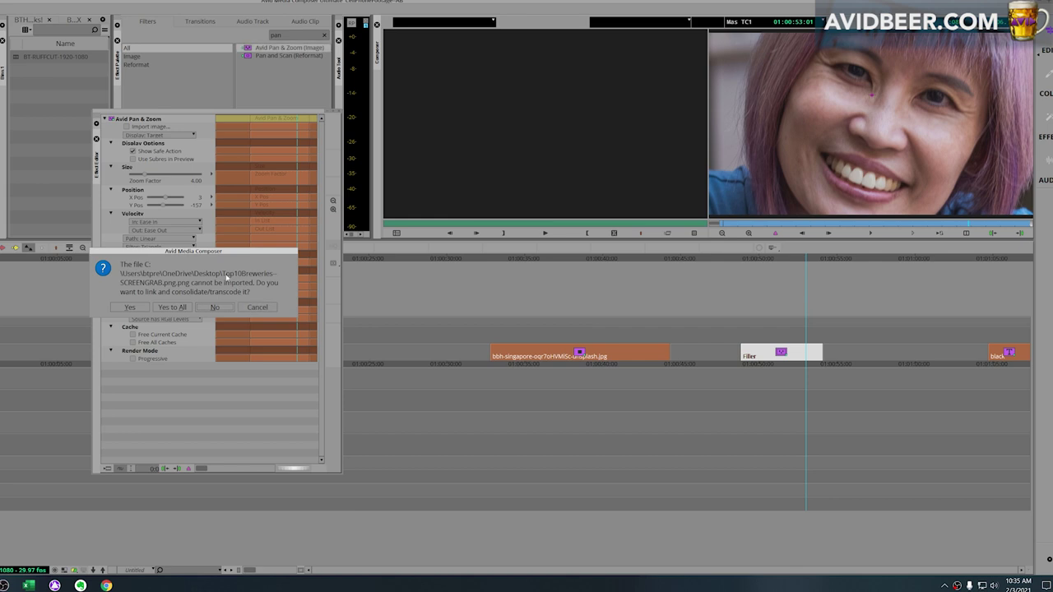
click(258, 306)
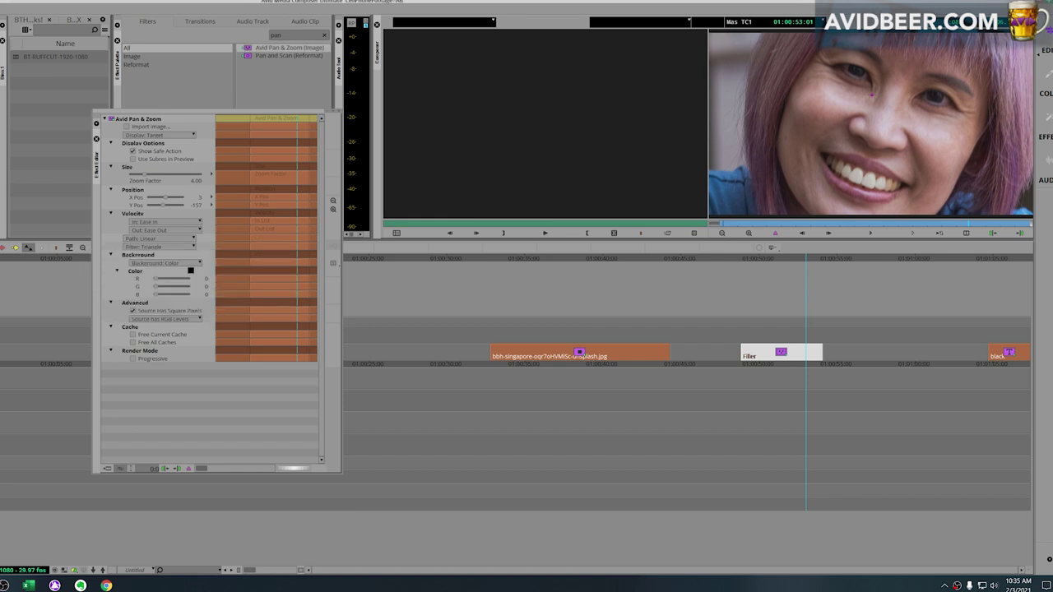
- Try to import The_10_Best_New_Breweries_of_2020_--Screengrab.png from the Desktop directly into the bin
right_click(16, 161)
click(37, 170)
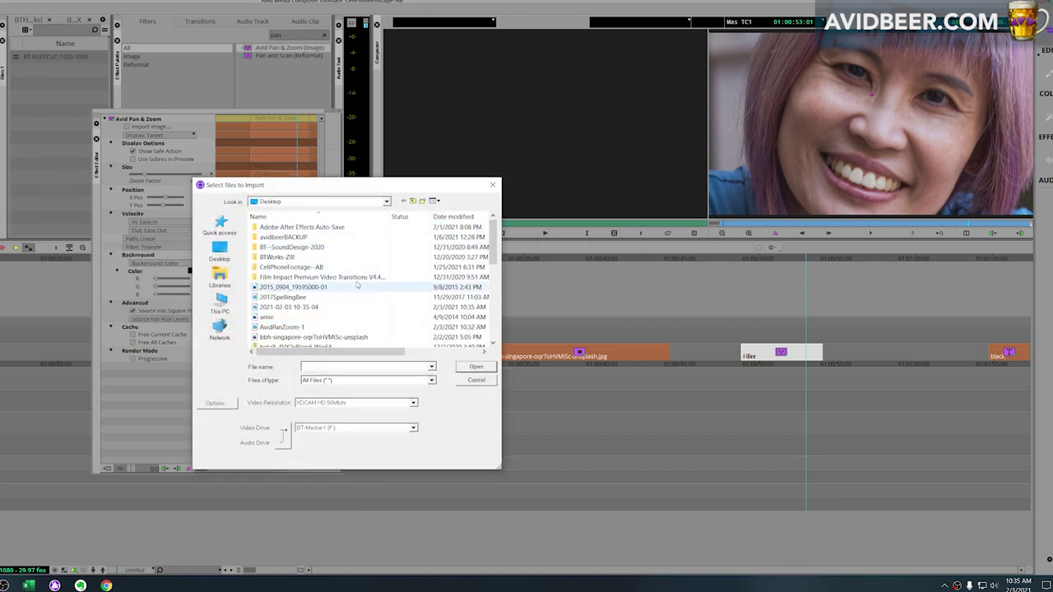
drag(491, 260, 491, 329)
click(343, 287)
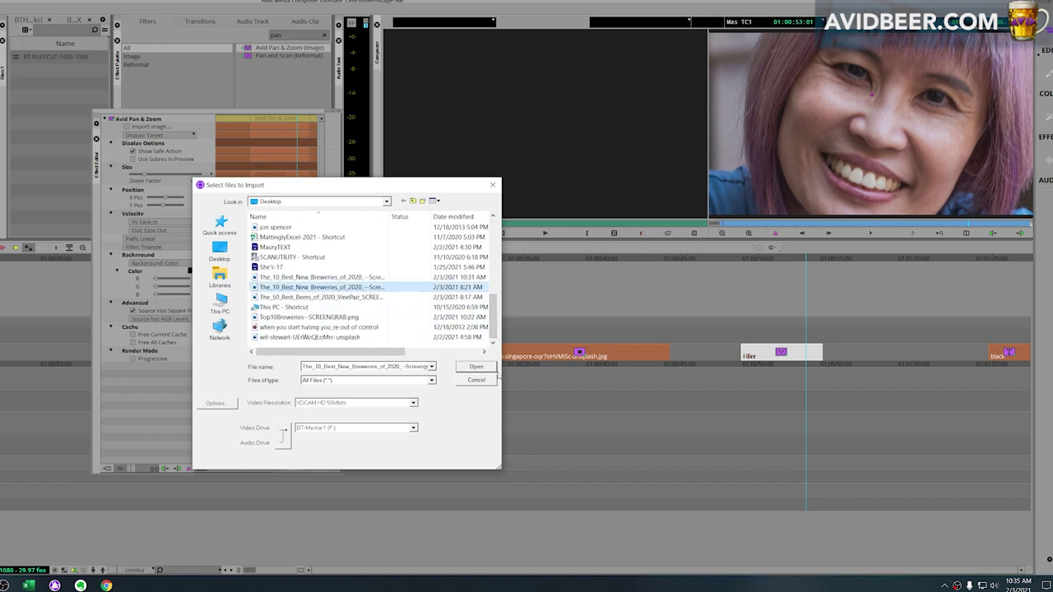
click(477, 367)
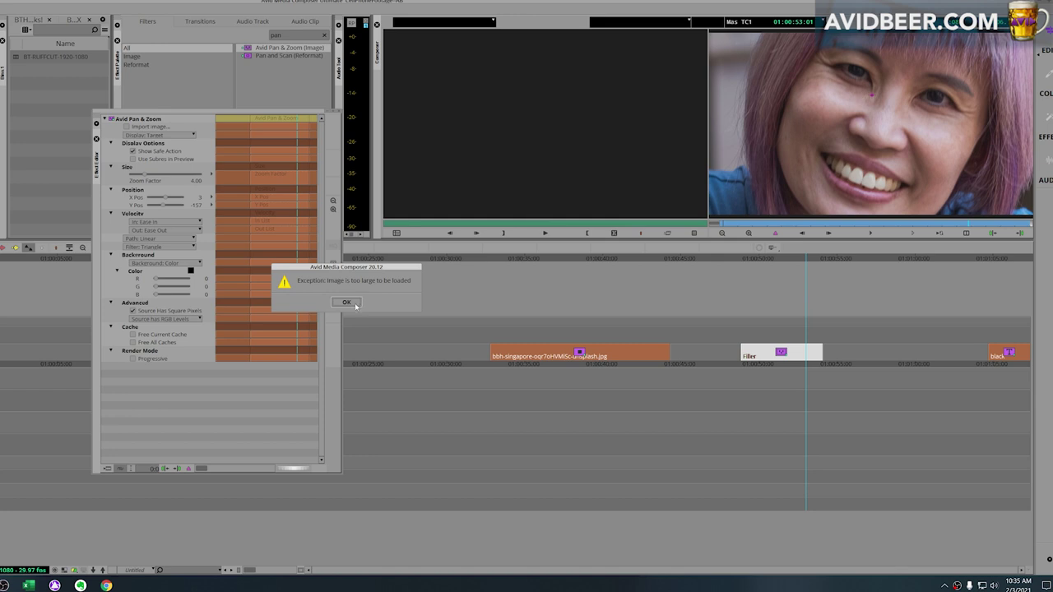
click(346, 303)
- Move the Effect Editor aside and apply the Avid Pan & Zoom effect to the empty segment between the in and out marks
drag(255, 112, 296, 111)
click(755, 293)
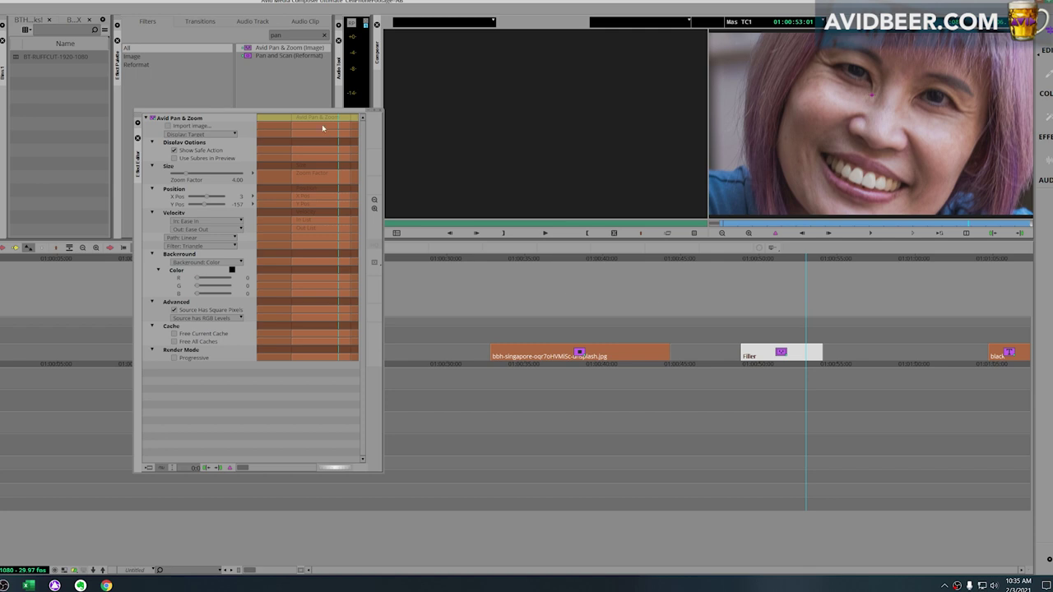
drag(321, 113, 89, 113)
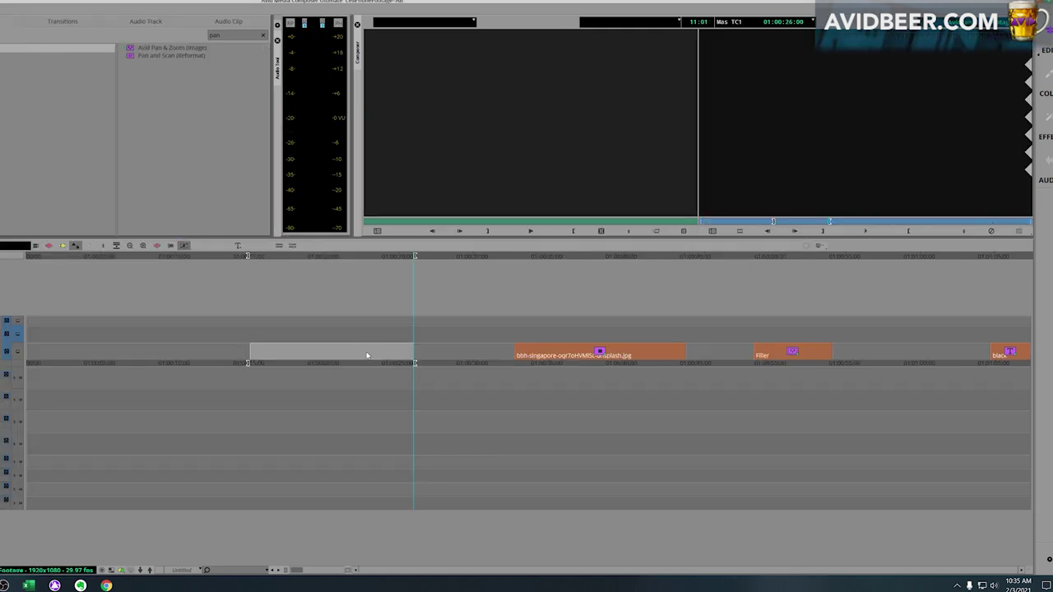
click(354, 350)
click(187, 102)
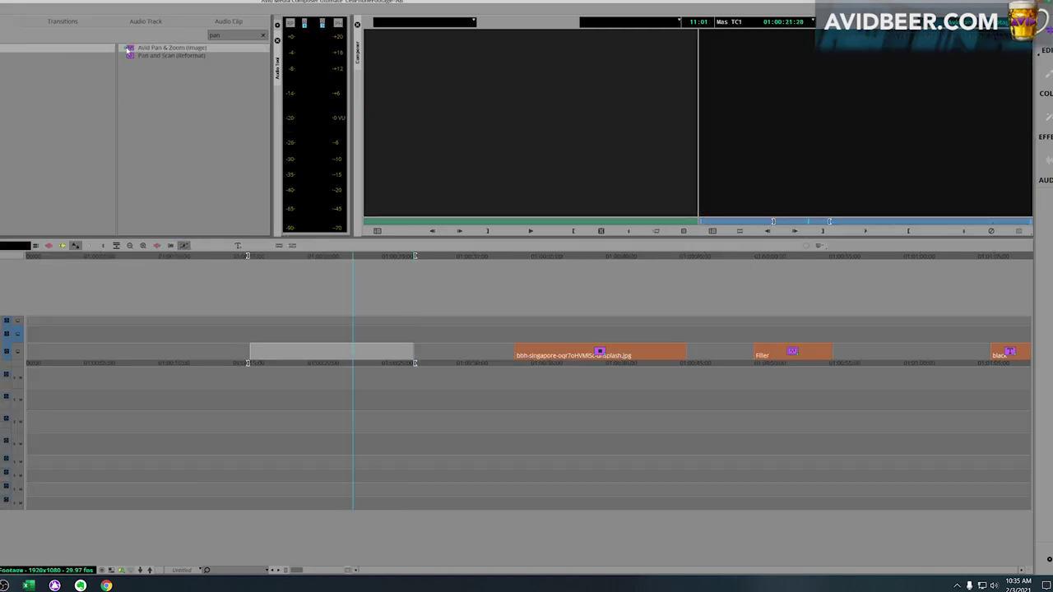
drag(129, 50, 331, 352)
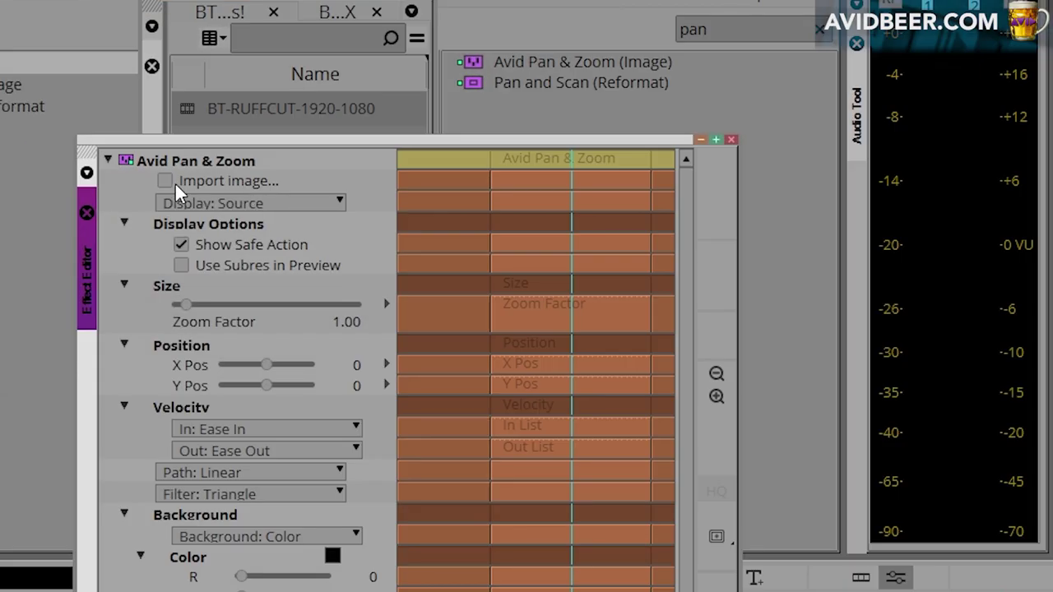
- Load The_10_Best_New_Breweries_of_2020_--Screengrab.png from the Desktop as the Pan & Zoom effect's image
click(167, 181)
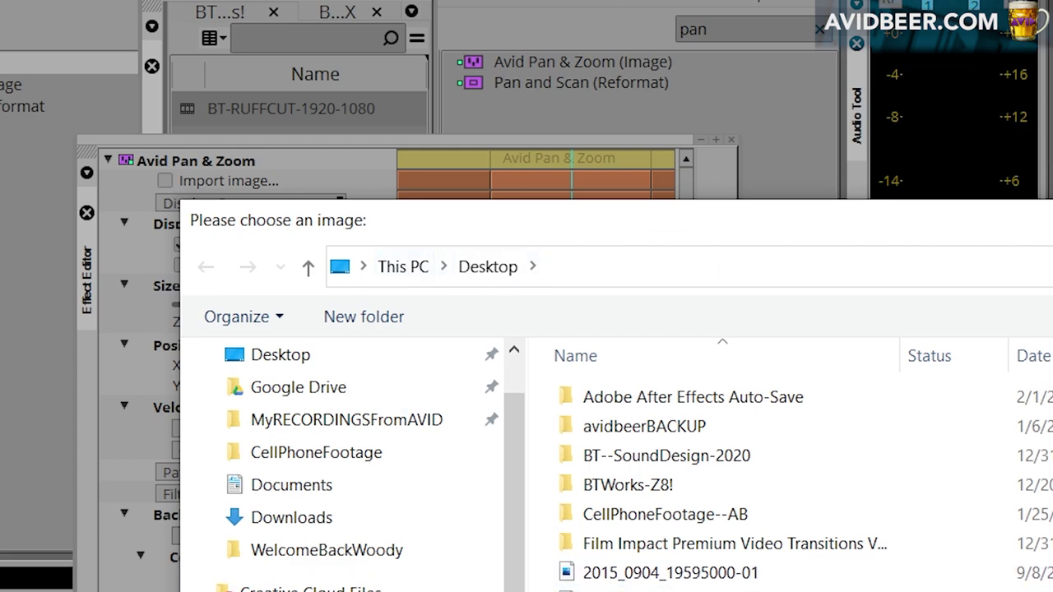
scroll(781, 477, down, 5)
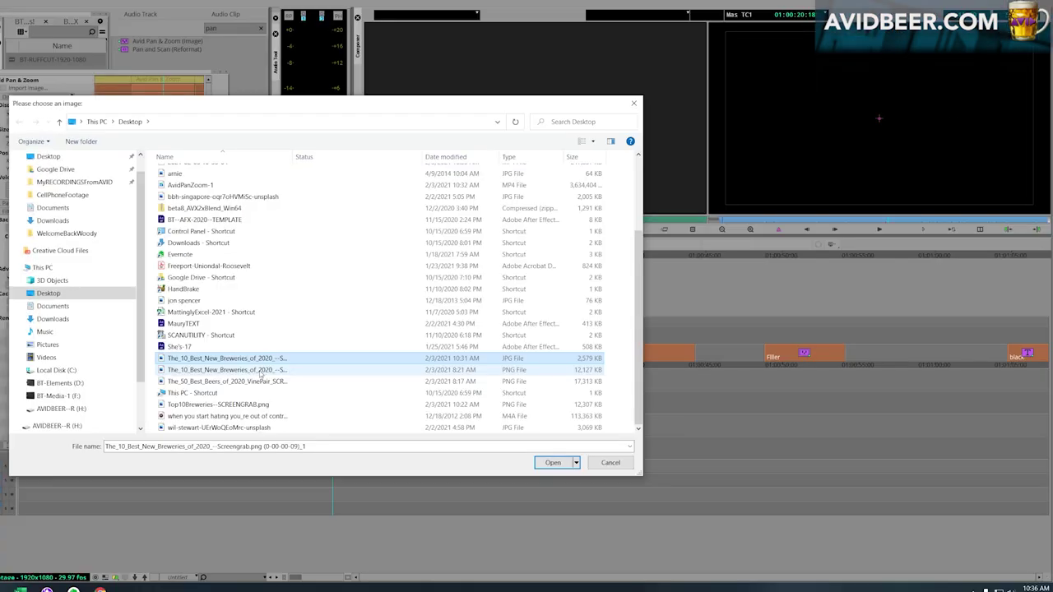
click(259, 370)
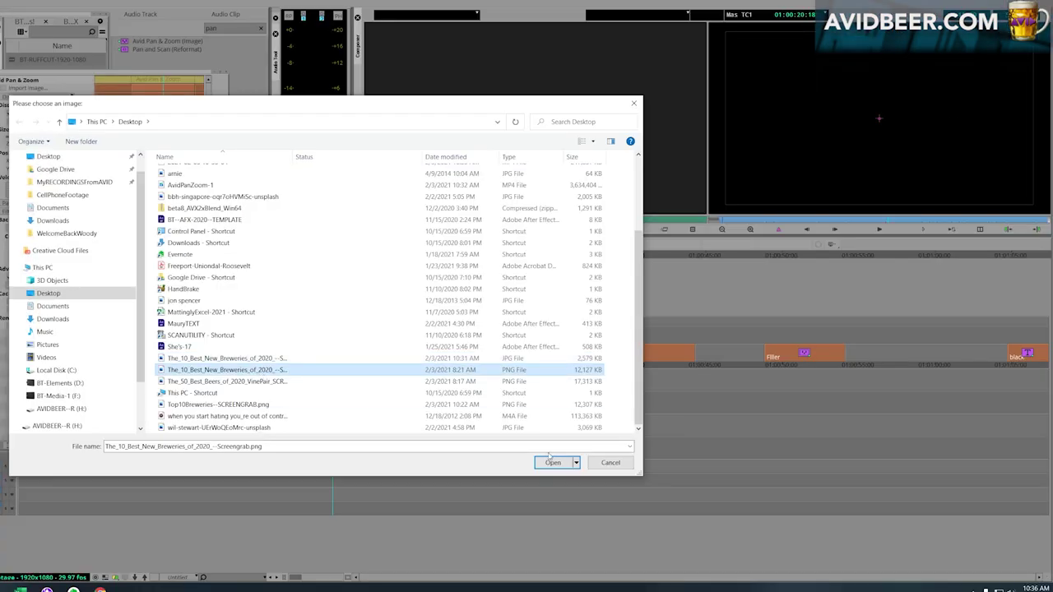
click(553, 461)
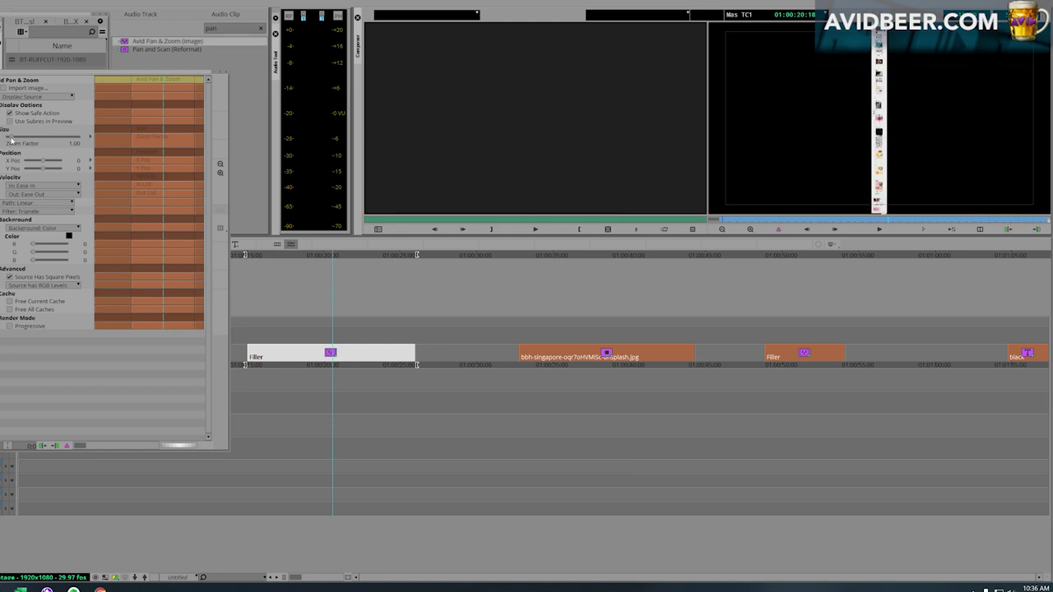
- Switch the Pan & Zoom display to Target and enlarge the web page image to a zoom factor of 20.0
drag(14, 138, 32, 135)
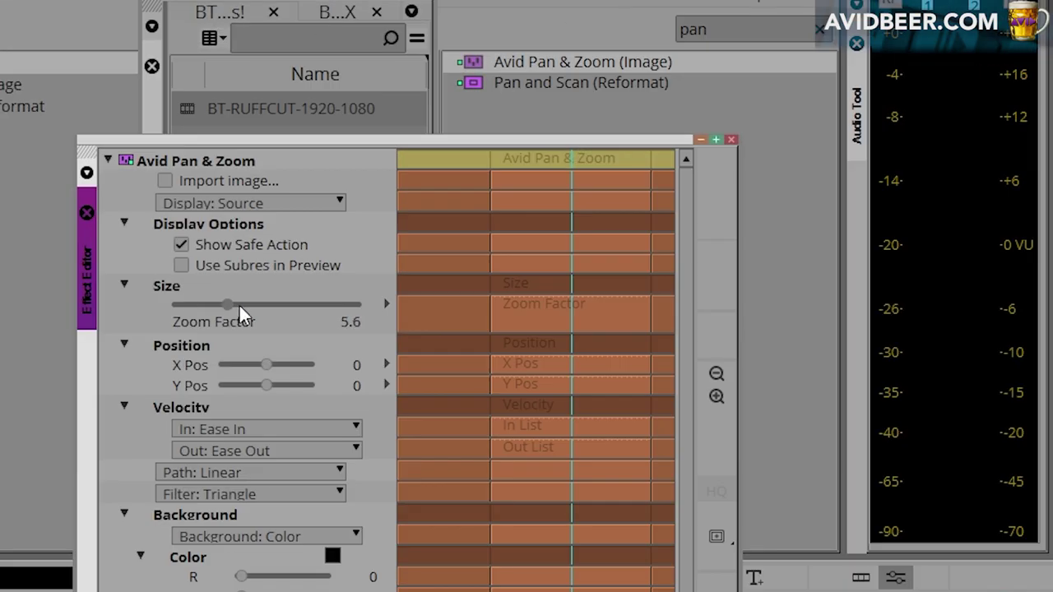
drag(239, 305, 212, 297)
click(335, 202)
click(276, 255)
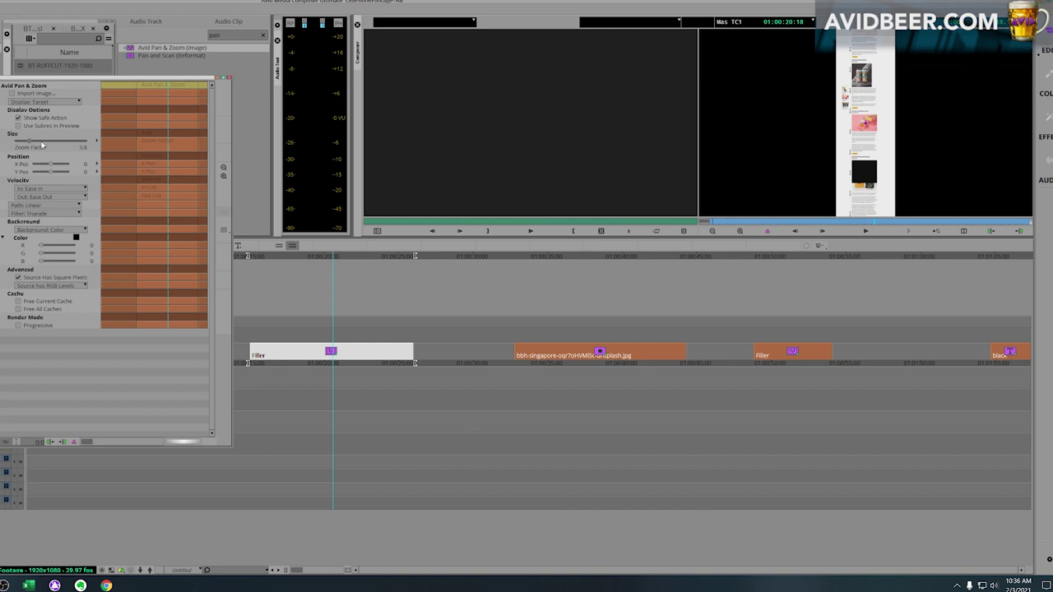
click(242, 304)
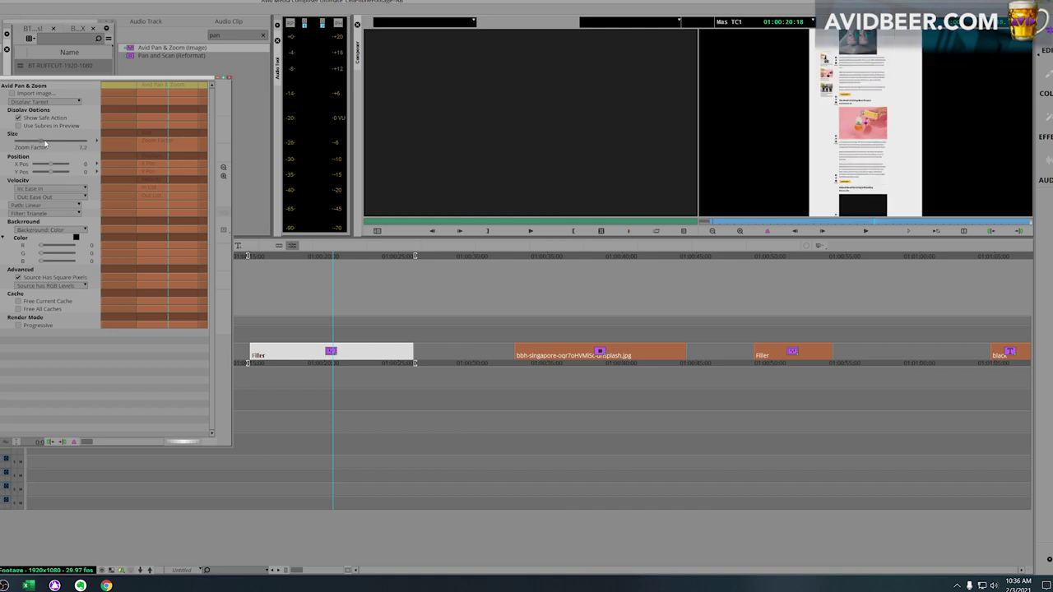
drag(45, 142, 137, 153)
- At 01:00:17:27, undo a trial X Pos shift and set the image's Y Pos to 444
drag(332, 352, 293, 352)
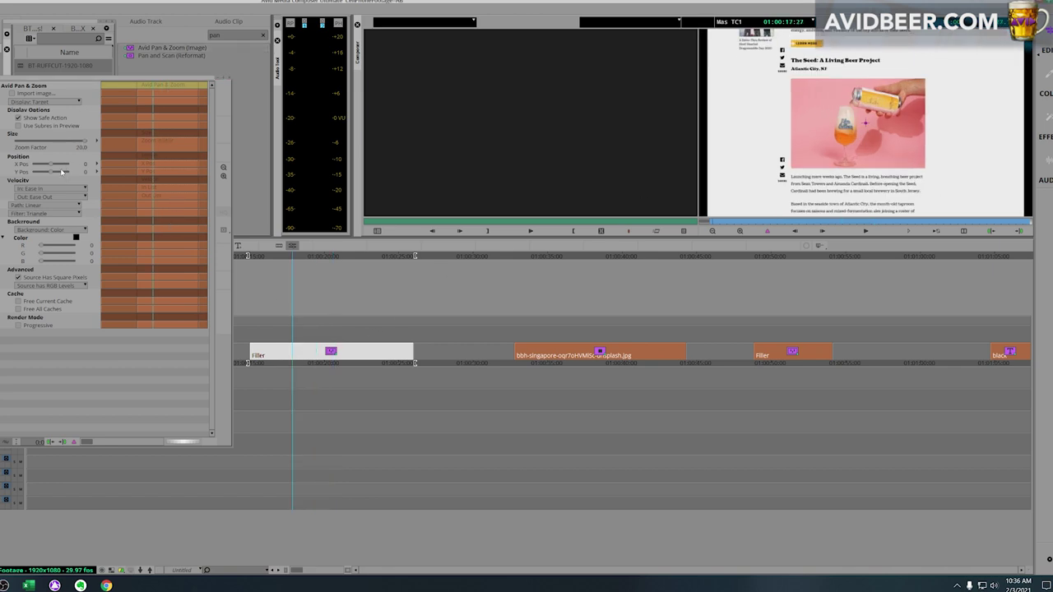
drag(62, 168, 48, 167)
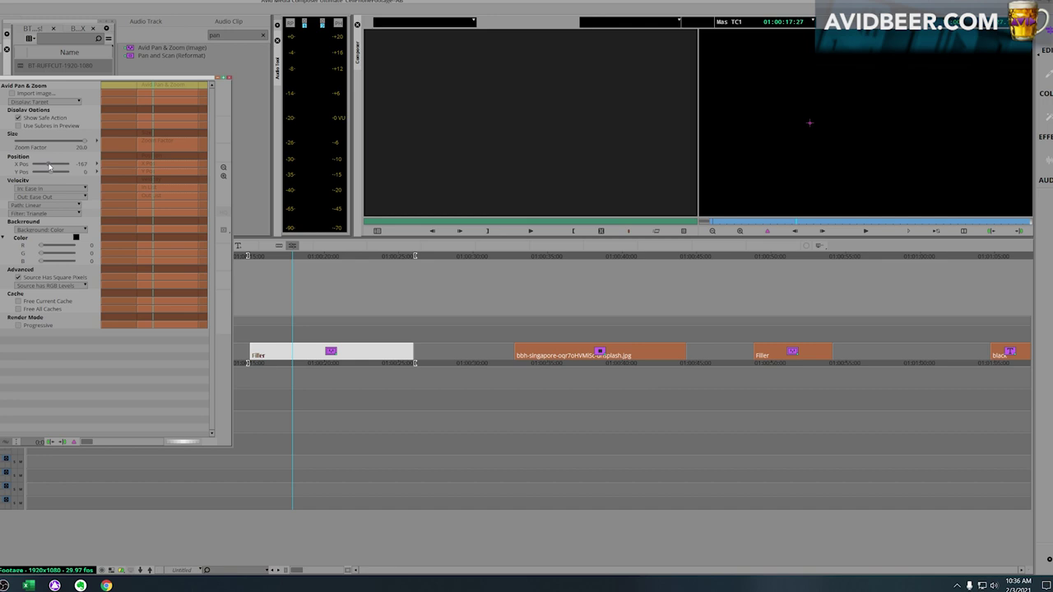
key(ctrl+z)
mouse_move(51, 173)
mouse_down()
mouse_move(44, 177)
mouse_move(58, 176)
mouse_up()
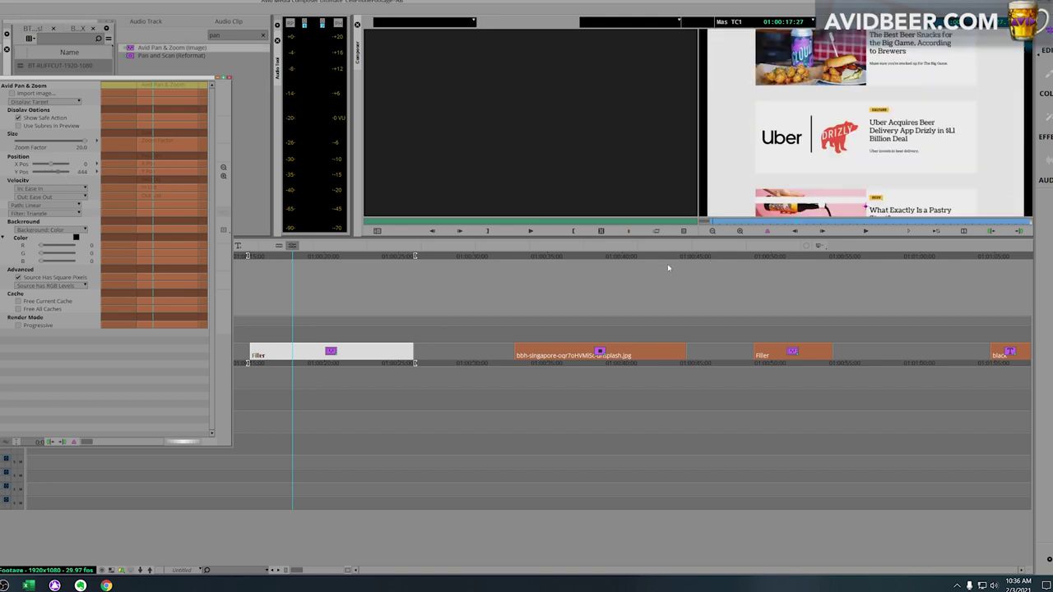
- Add a keyframe near the start of the segment at 01:00:15:25 and set its Y Pos to -472 for the article title
click(714, 230)
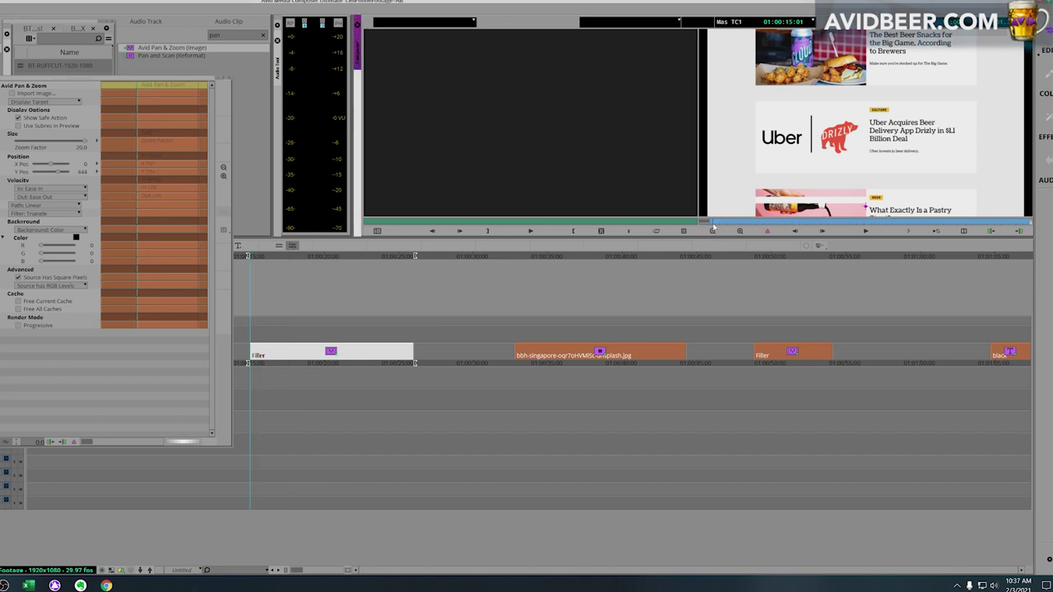
key(space)
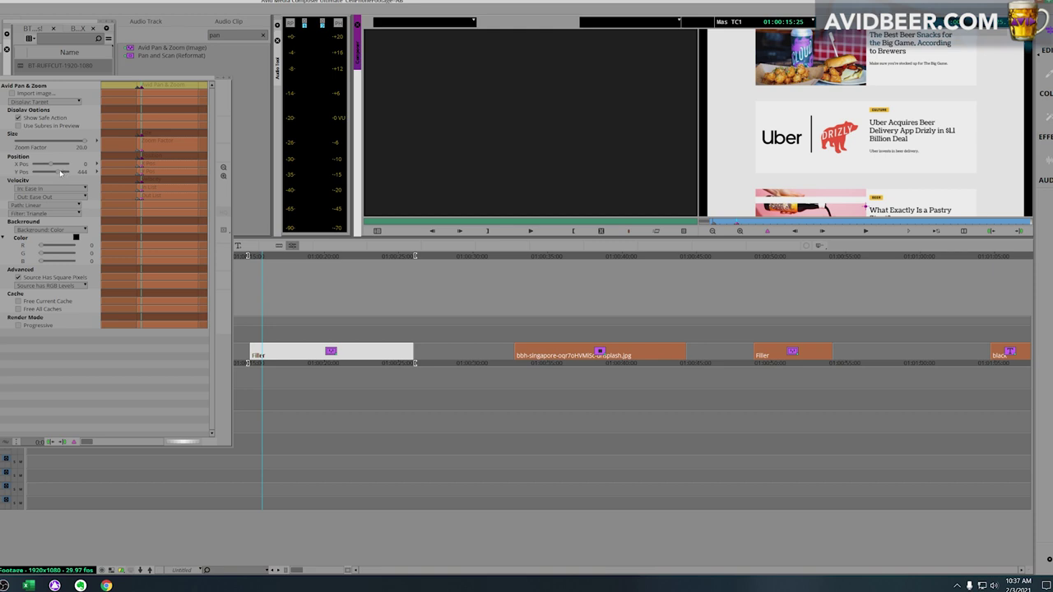
click(714, 227)
click(738, 224)
drag(58, 172, 45, 173)
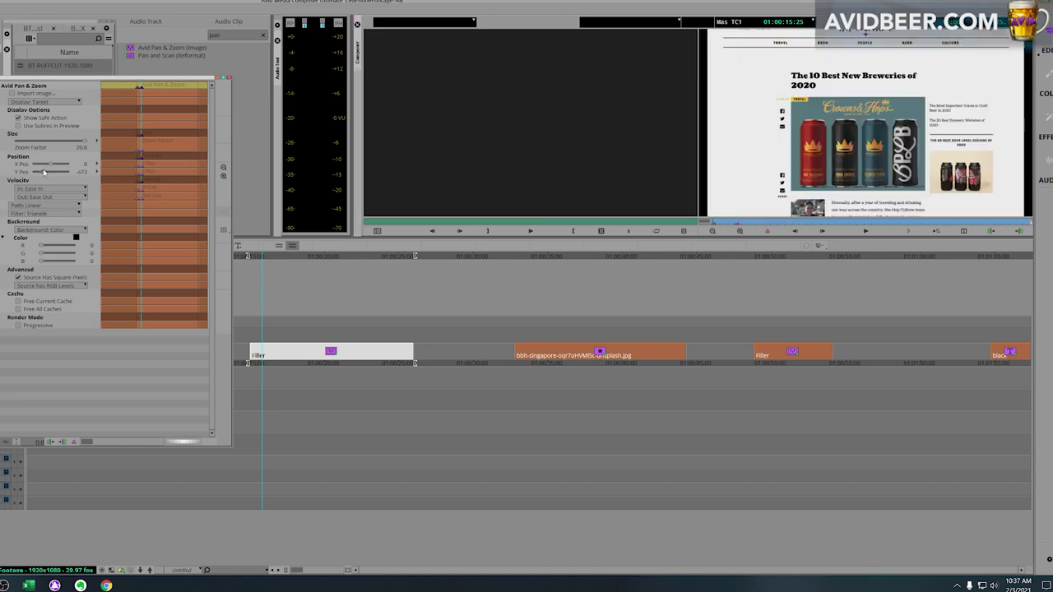
- Preview the vertical move at the start of the Pan & Zoom segment and close the Effect Editor
click(681, 231)
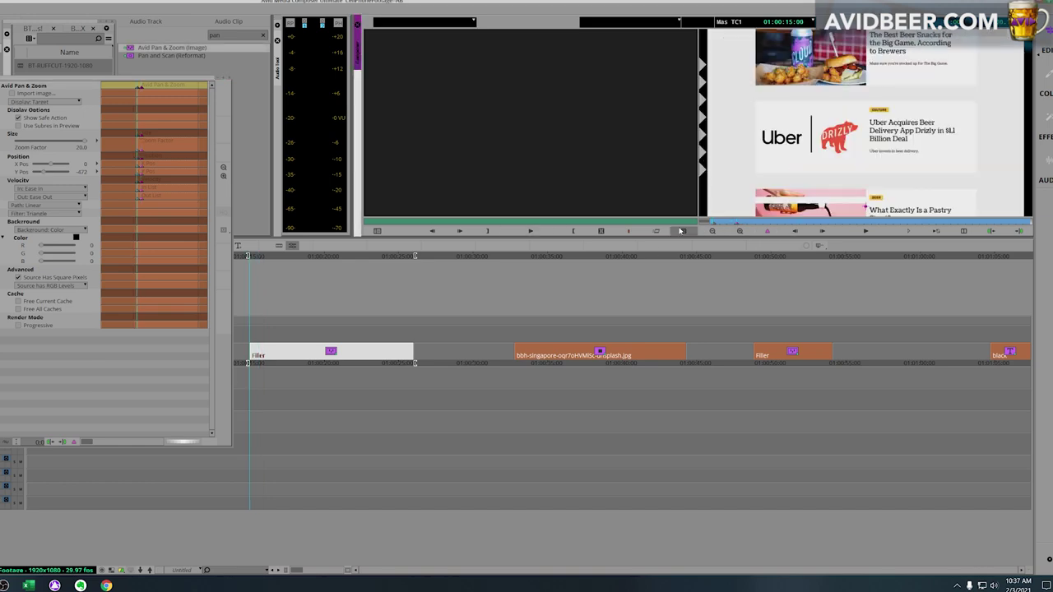
click(736, 223)
drag(736, 223, 663, 219)
key(space)
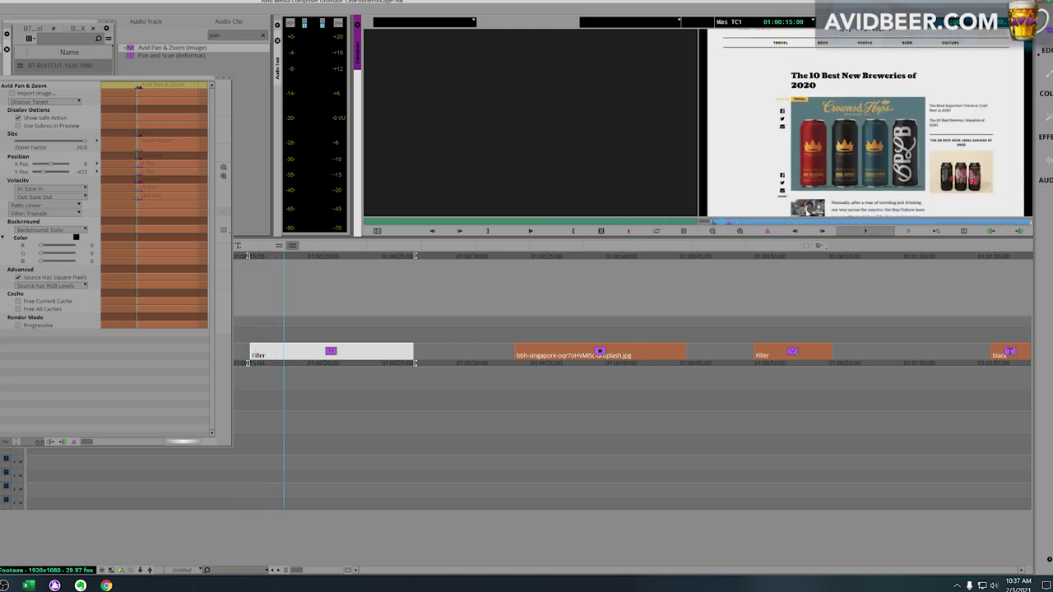
drag(794, 223, 712, 225)
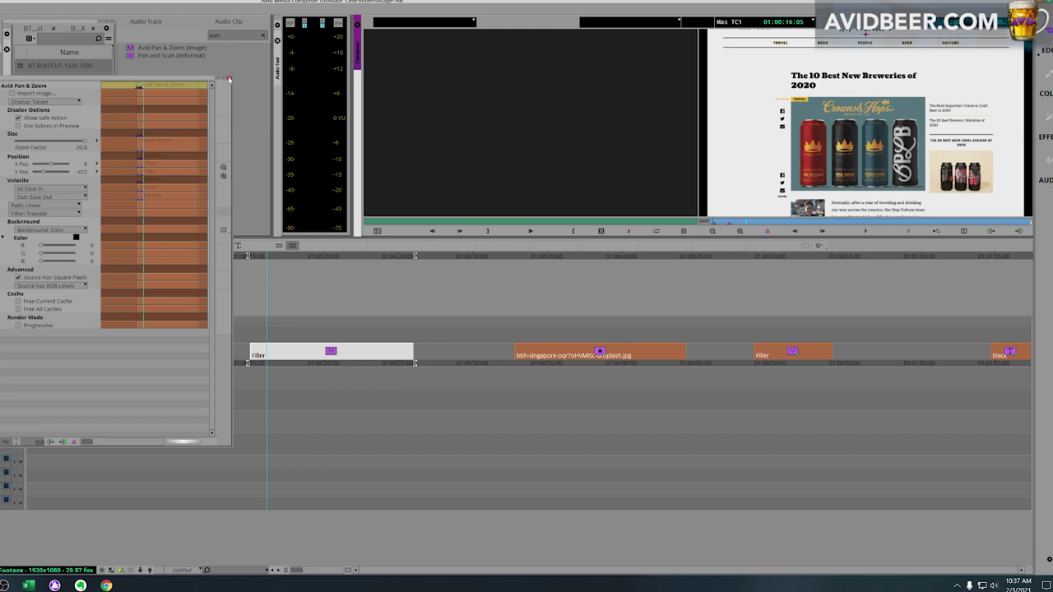
click(225, 78)
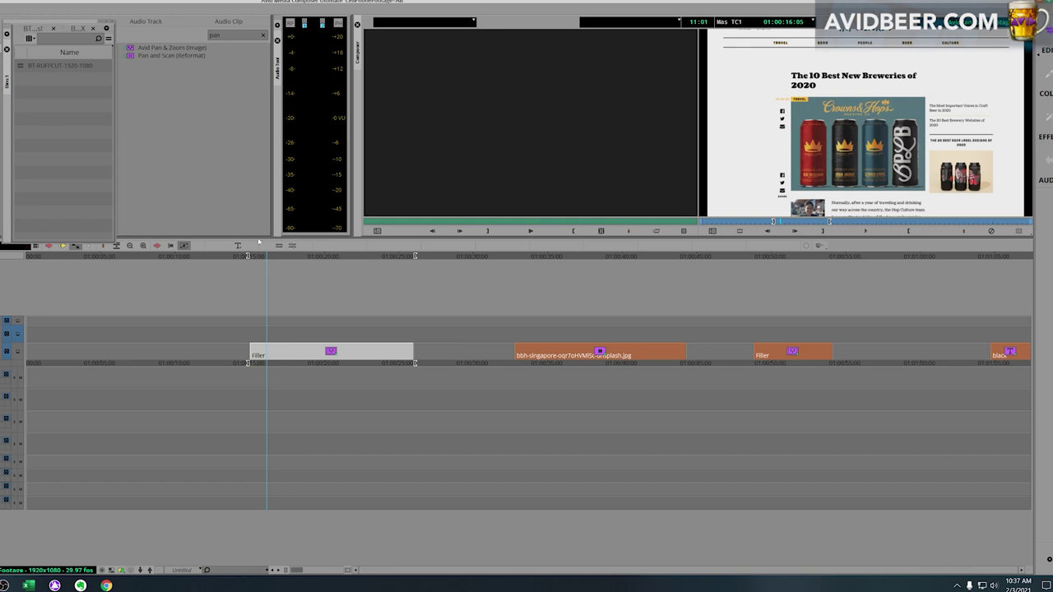
- Match-frame the bbh-singapore clip in the timeline at 01:00:34:26 to load its source image
scroll(194, 124, right, 2)
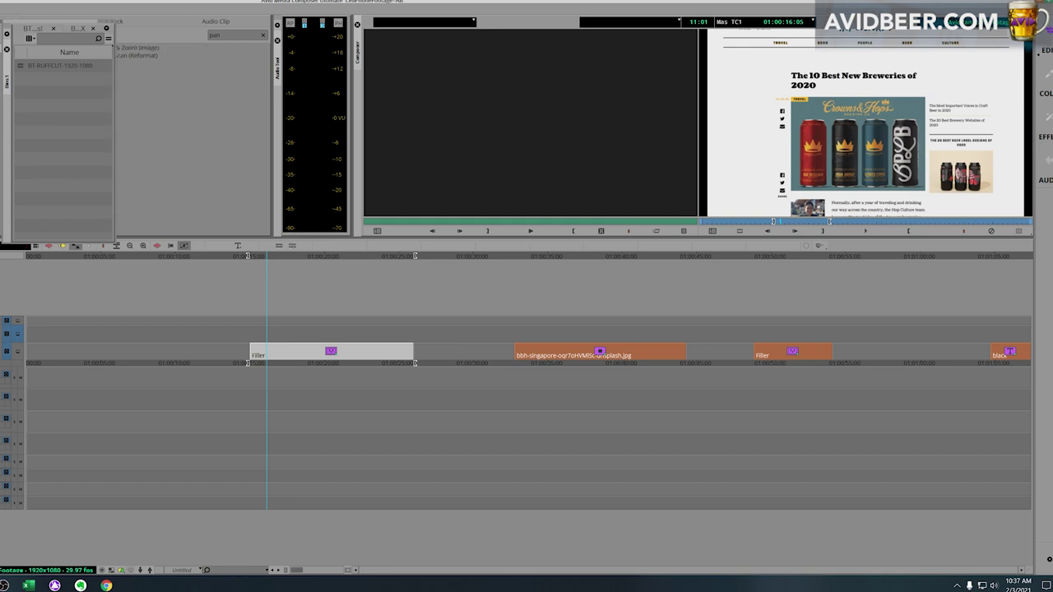
click(545, 343)
key(n)
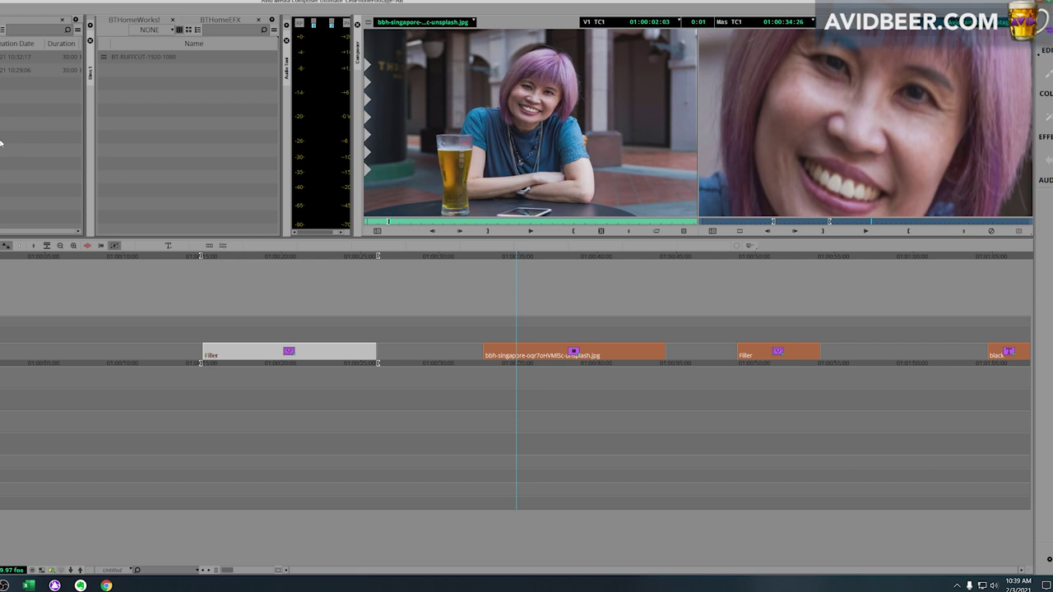
- Import the bbh-singapore-oqr7oHVMiSc-unsplash JPG from the Desktop into the AvidPanScan--FOOTAGE bin
key(ctrl+i)
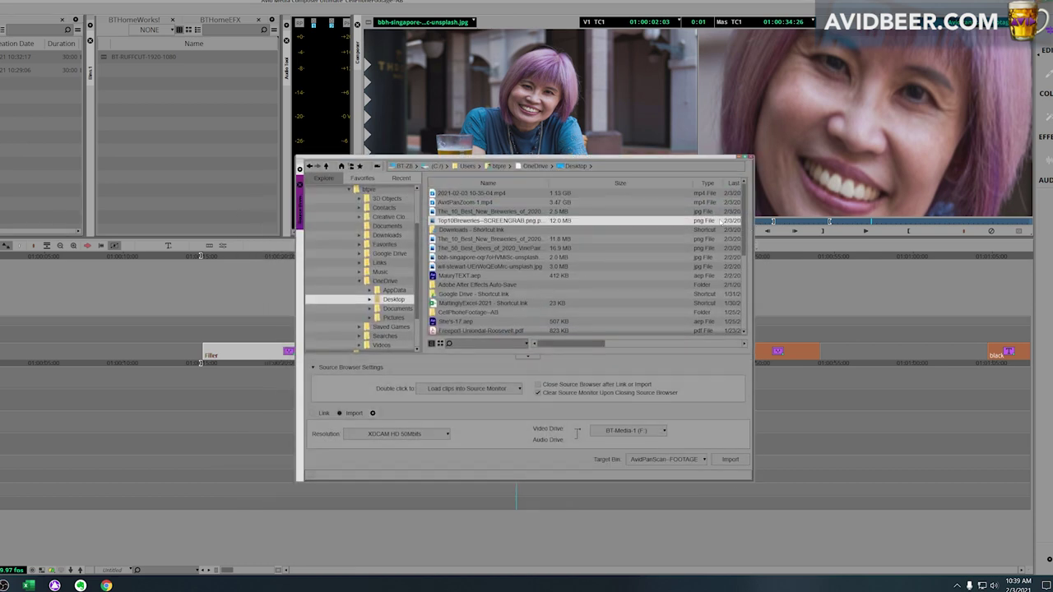
click(511, 257)
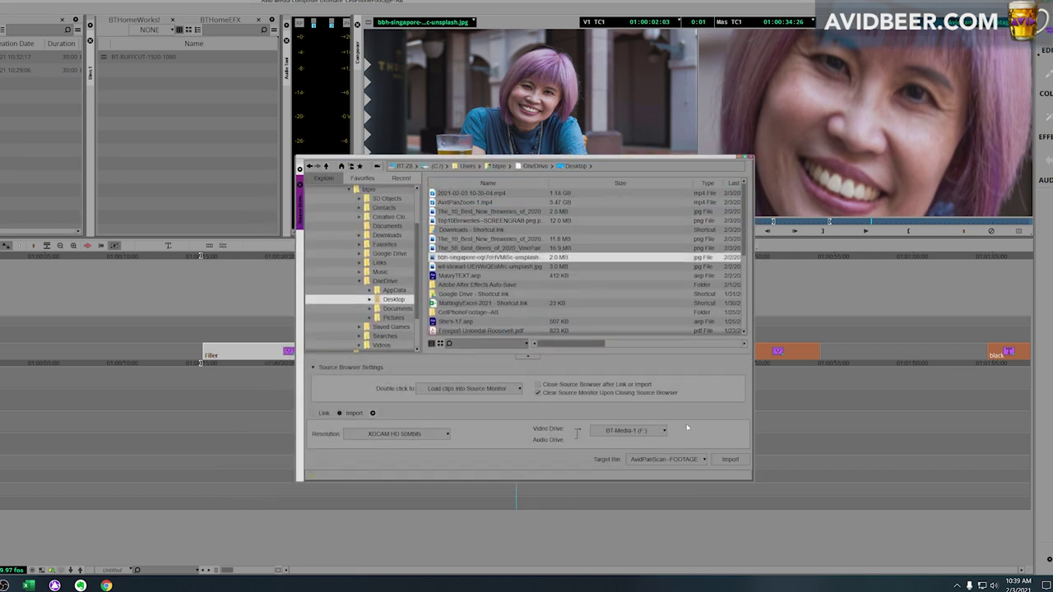
click(728, 459)
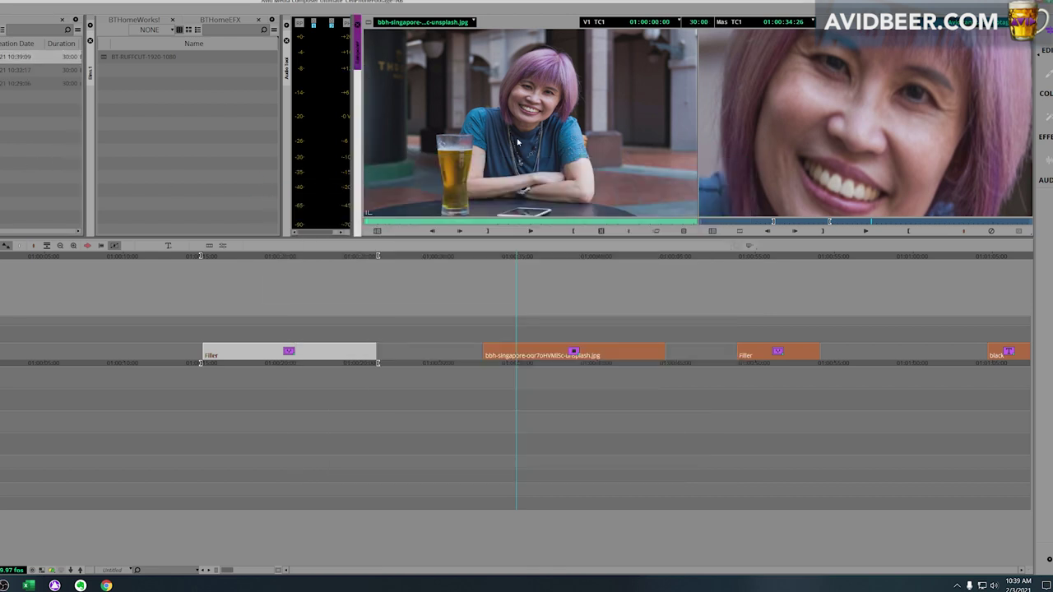
- Mark an in-to-out range about 5:10 long in the empty gap after the second Filler segment, ending at 01:01:01:00
click(524, 307)
click(847, 357)
key(i)
click(930, 337)
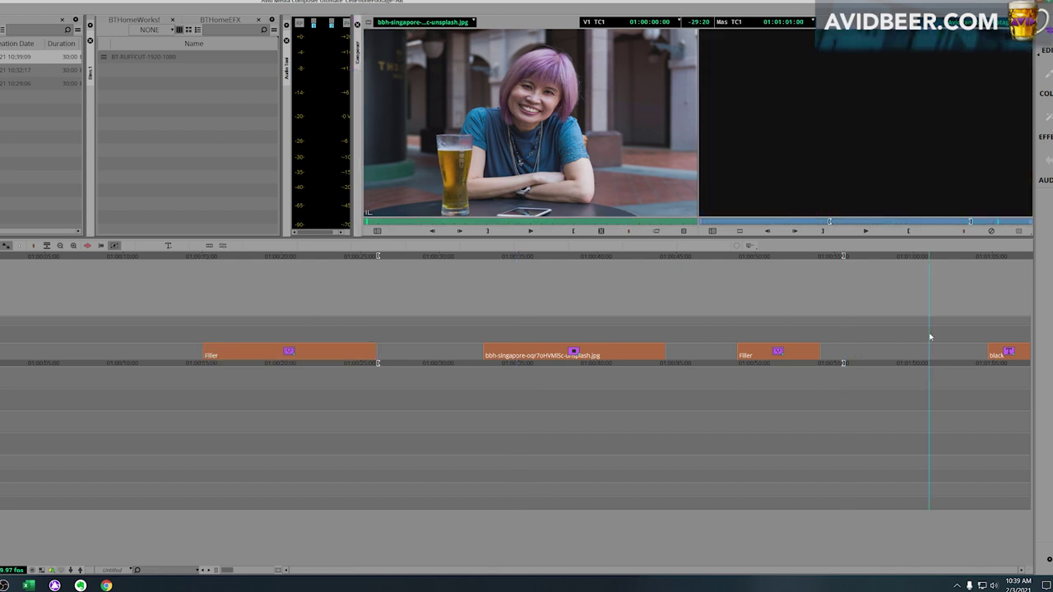
key(o)
key(q)
key(w)
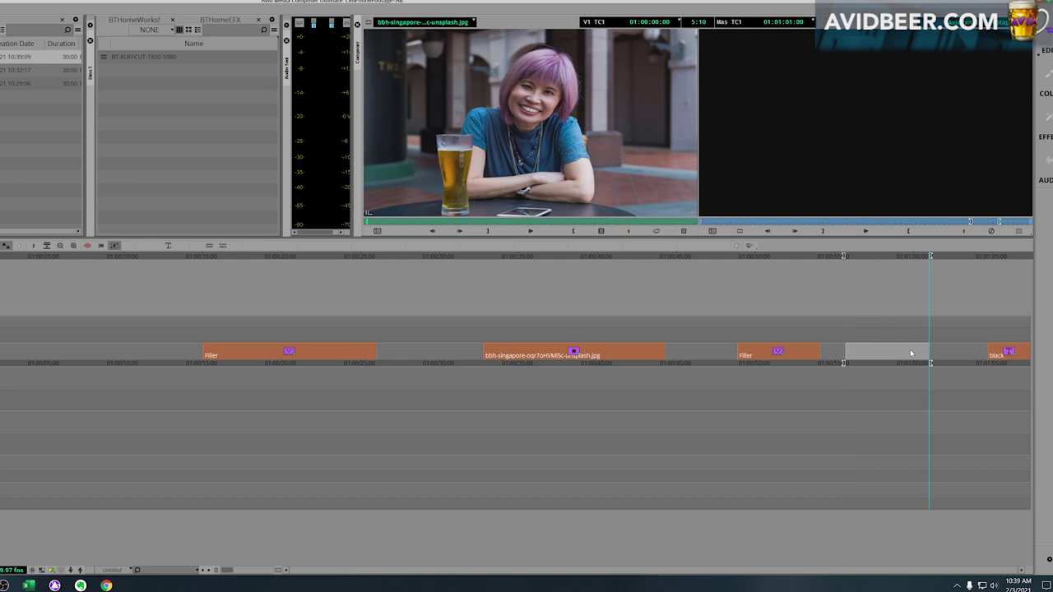
- Apply the Avid Pan & Zoom effect to the marked gap and park the playhead inside the new segment
key(x)
drag(285, 47, 886, 352)
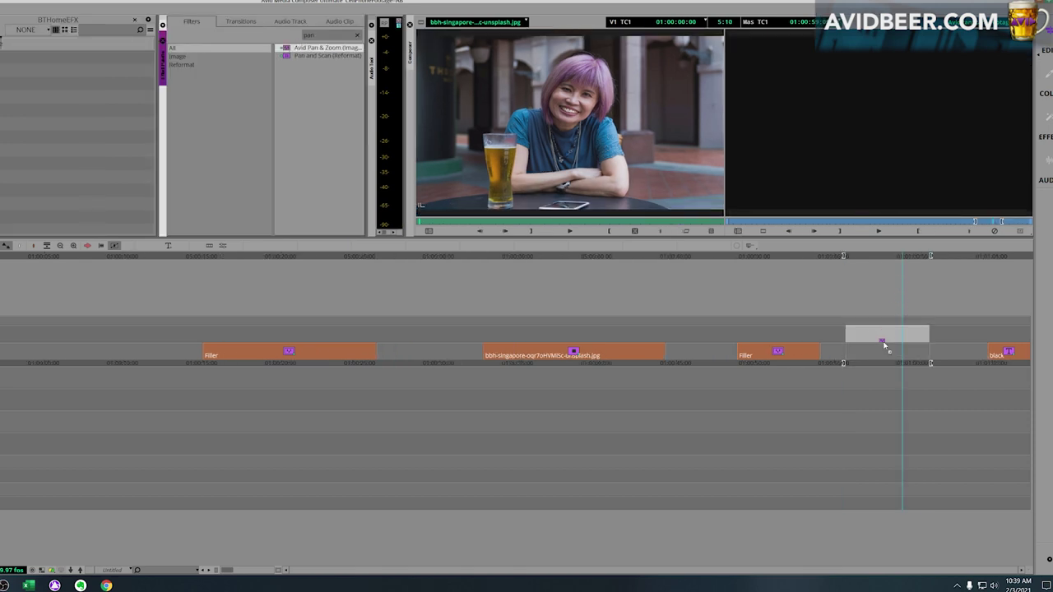
click(875, 327)
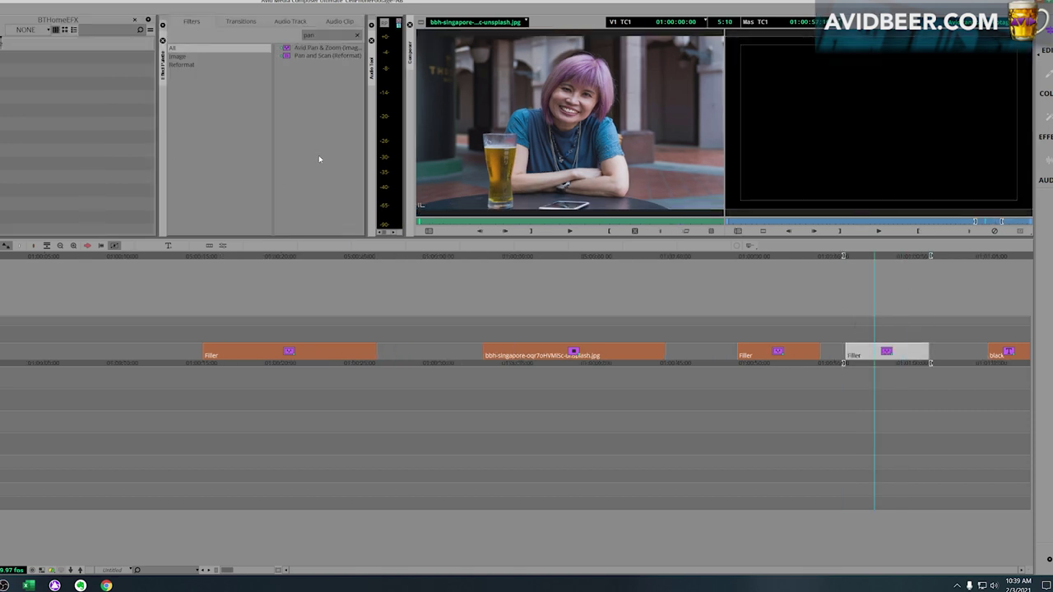
- Open the new segment's effect settings and load bbh-singapore-oqr7oHVMiSc-unsplash from the Desktop as its Pan & Zoom image
click(224, 246)
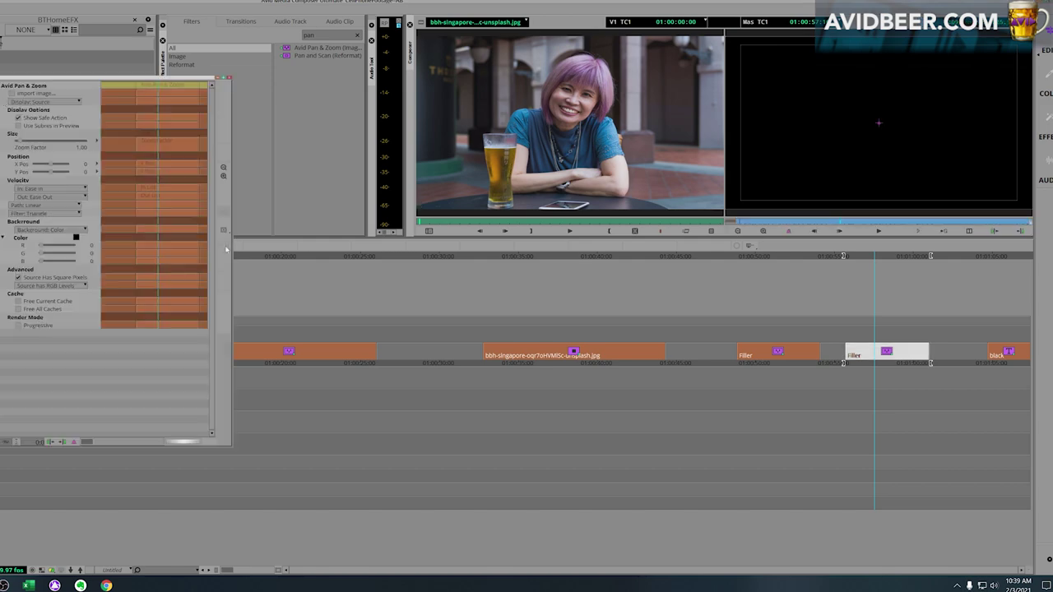
click(16, 95)
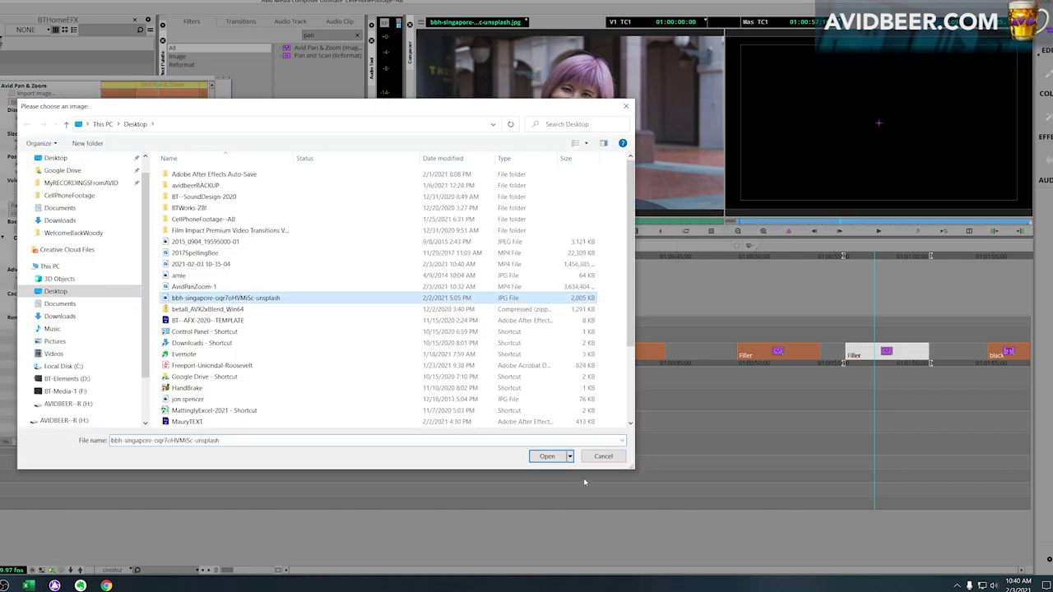
click(547, 456)
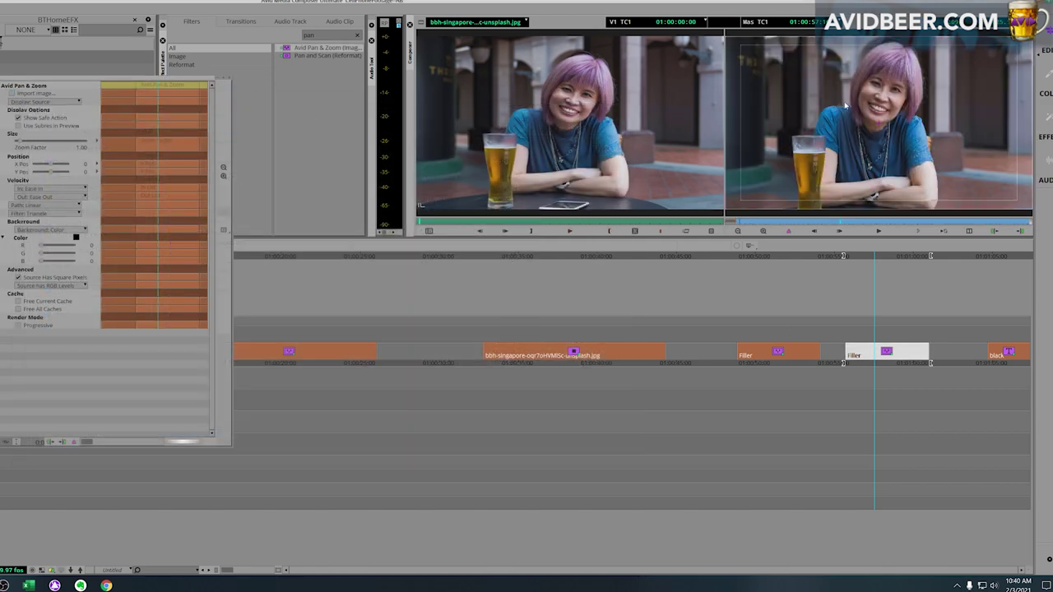
- Set the display to Target and the zoom factor to 3.4, trying a background red value of 124 and resetting it to 0
click(56, 102)
click(41, 114)
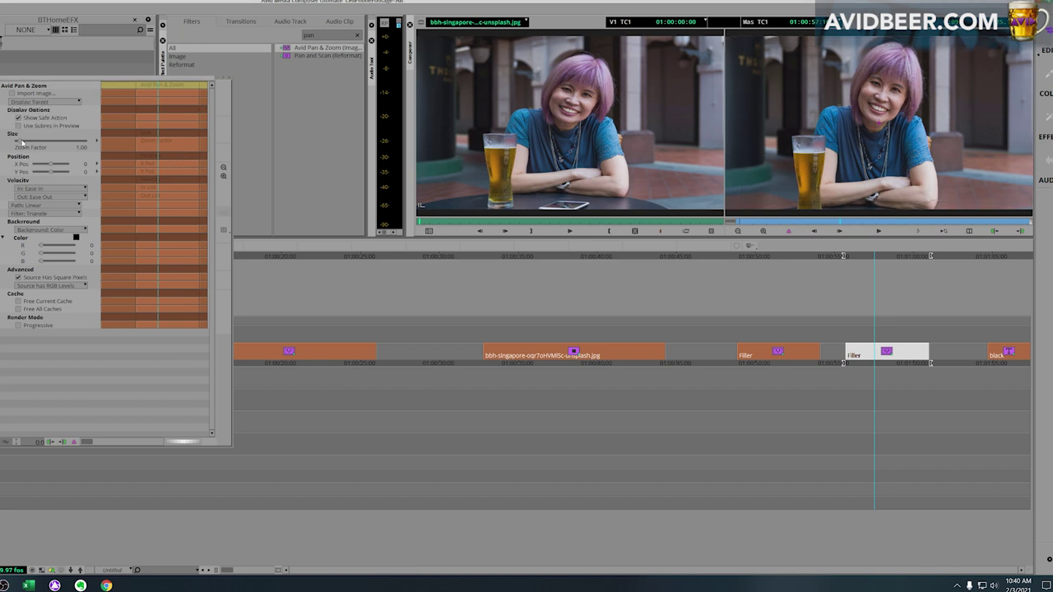
drag(23, 142, 30, 143)
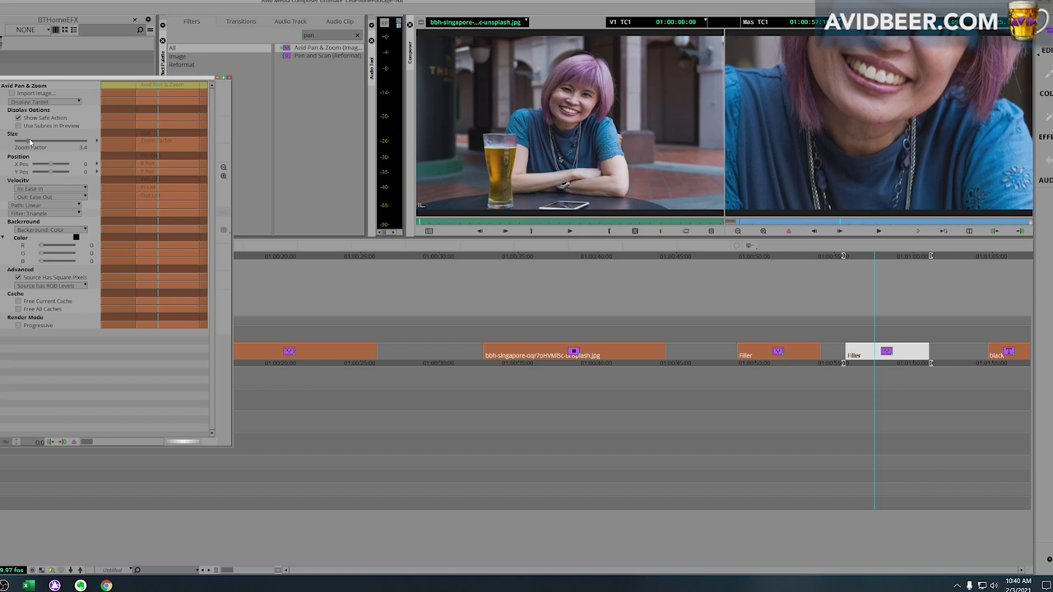
click(57, 247)
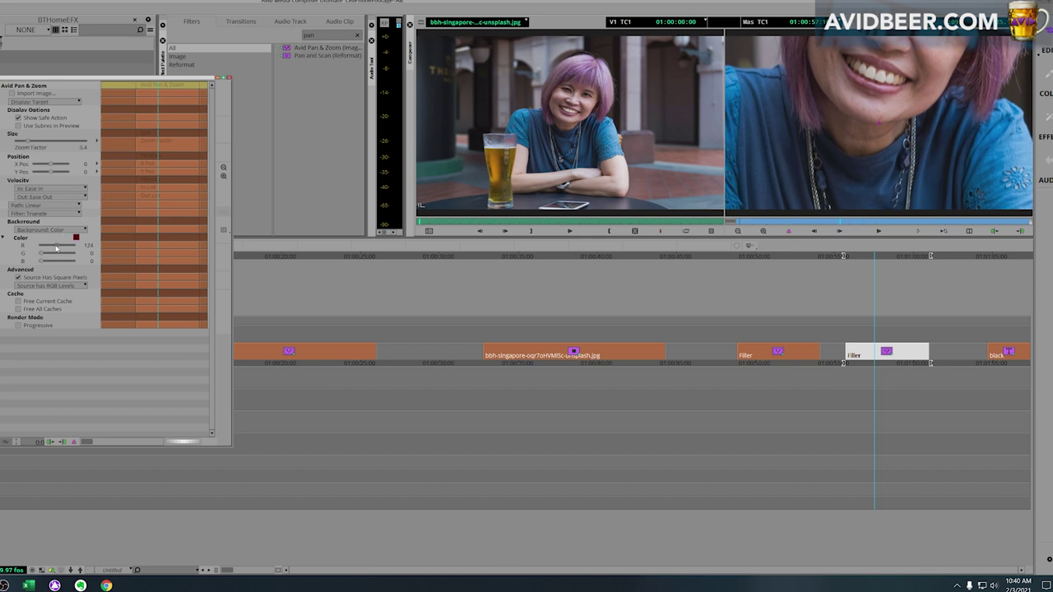
drag(57, 247, 24, 249)
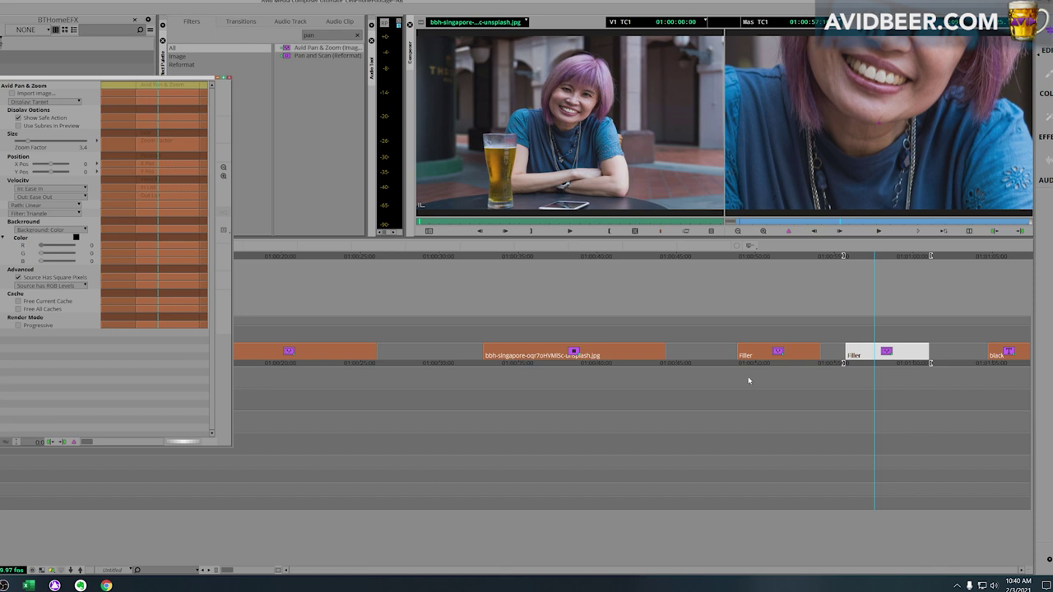
- Mark a section about 2:18 long in the middle of the bbh-singapore clip and make a subclip from it
click(604, 352)
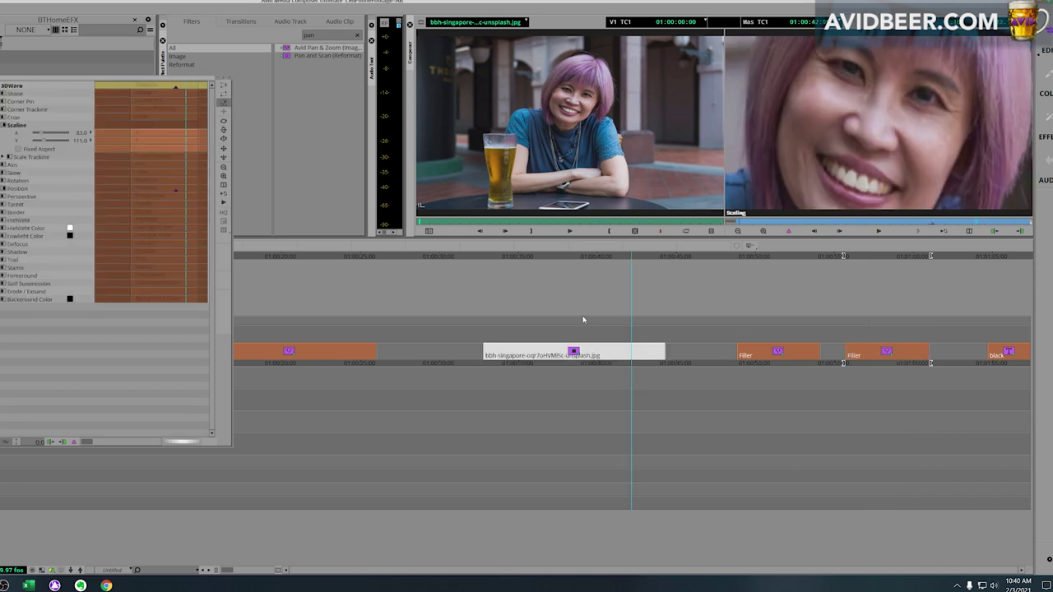
click(542, 352)
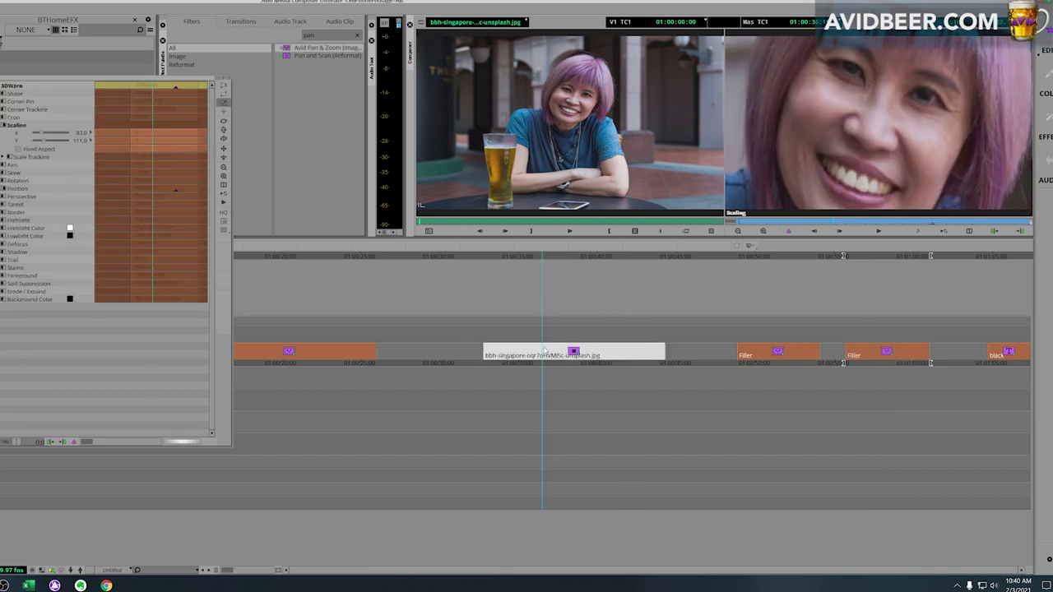
key(i)
click(582, 362)
key(o)
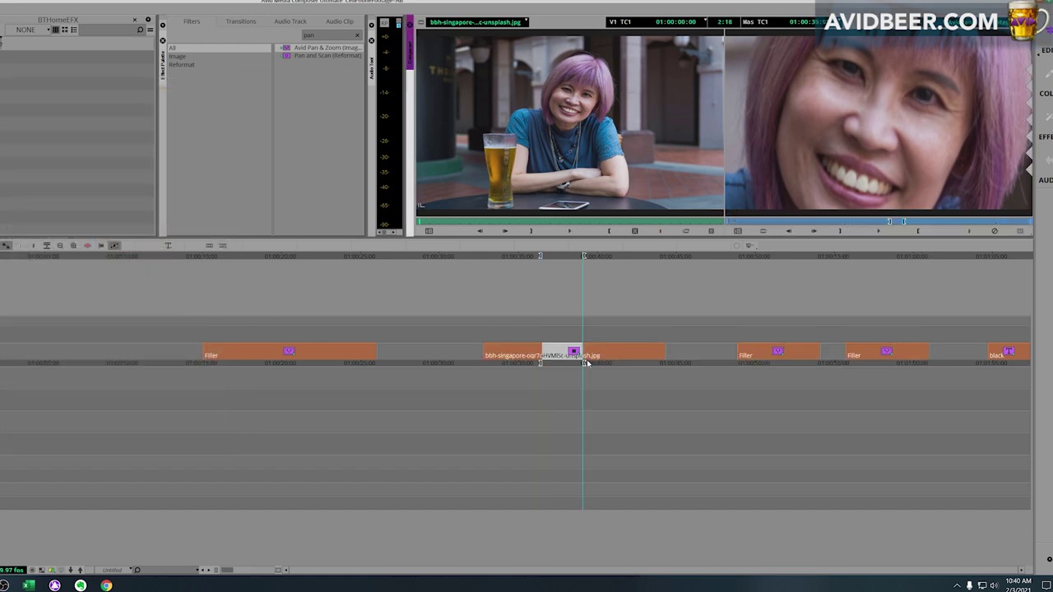
click(634, 231)
click(685, 231)
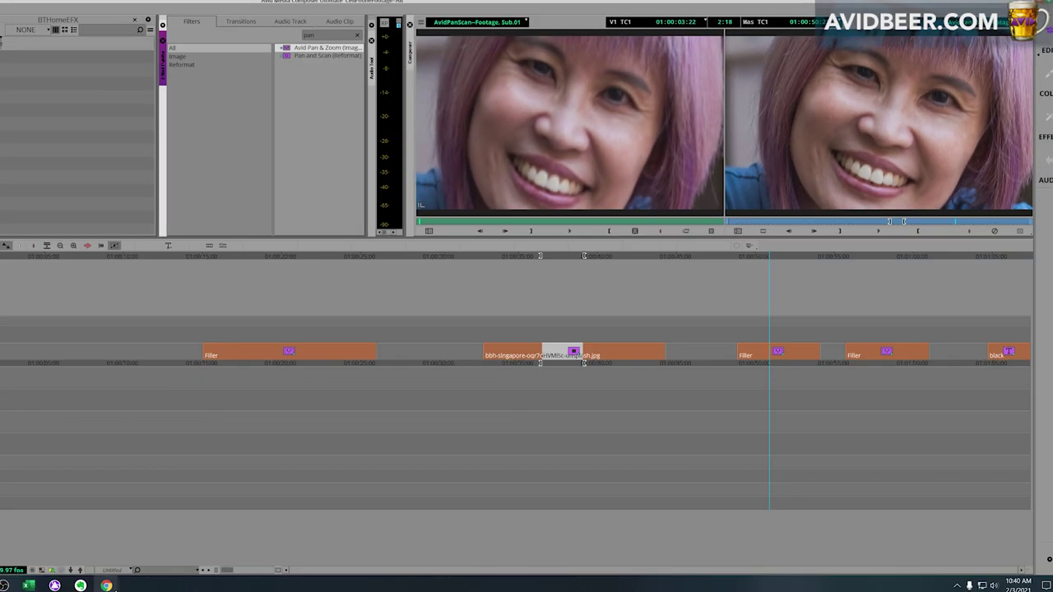
- Switch to Chrome and examine the opening of The 10 Best New Breweries of 2020 article
click(106, 585)
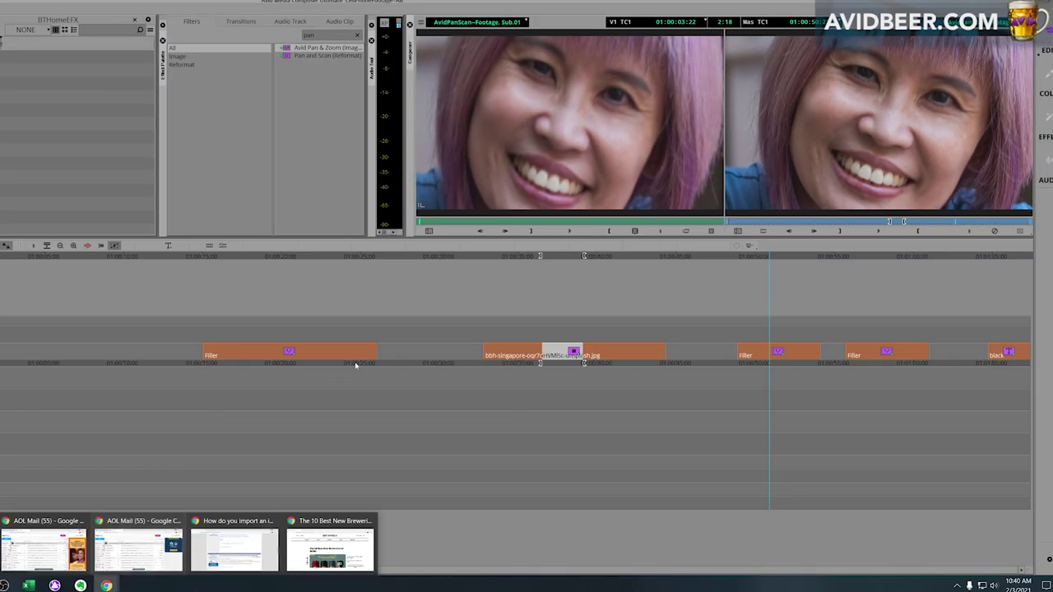
click(329, 543)
scroll(468, 241, down, 1)
scroll(467, 241, down, 1)
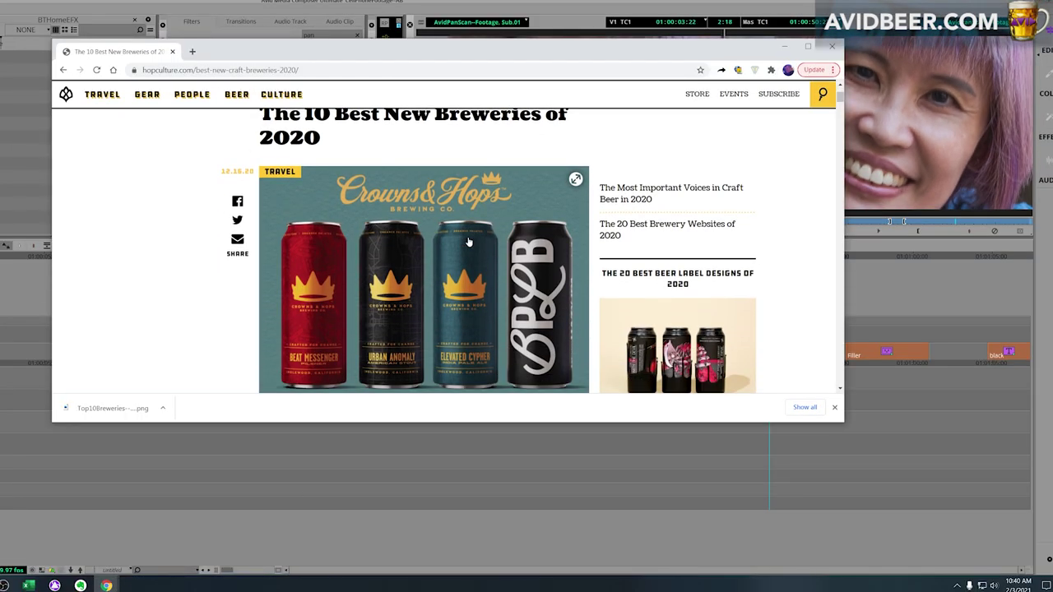
scroll(473, 242, up, 2)
scroll(472, 243, down, 2)
scroll(473, 245, up, 2)
scroll(473, 241, down, 4)
scroll(473, 240, down, 4)
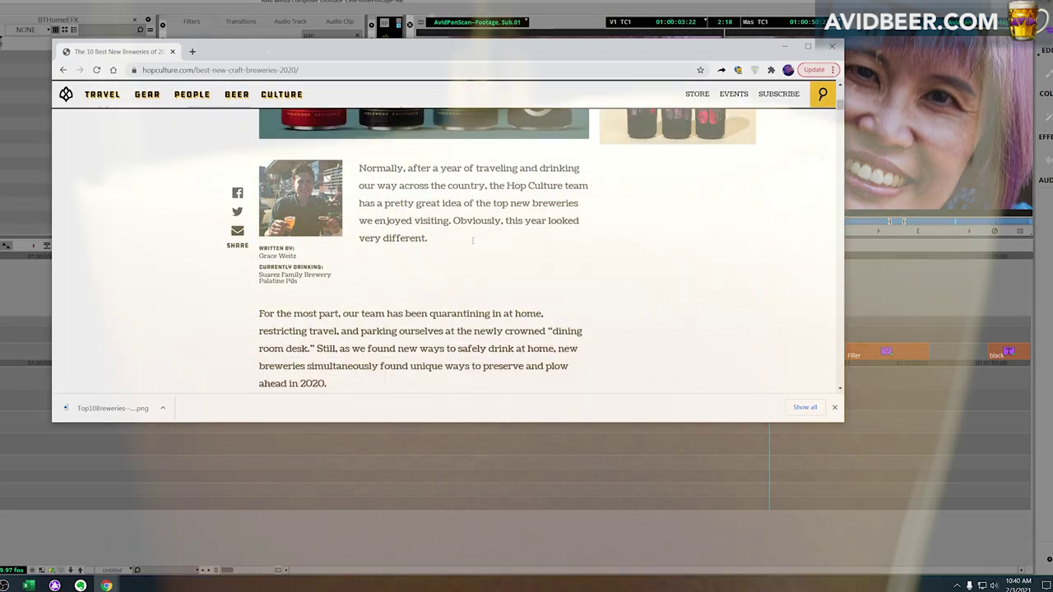